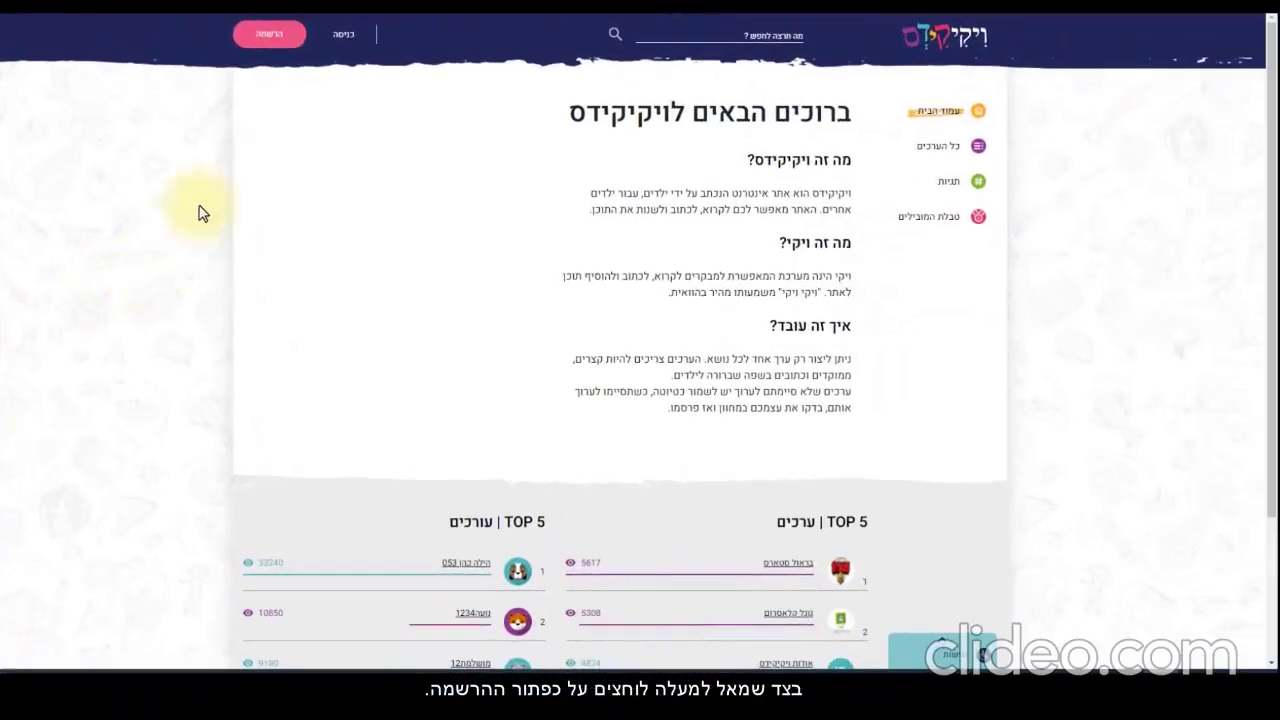
Open the WikiKids registration form from the pink הרשמה button in the header
click(268, 33)
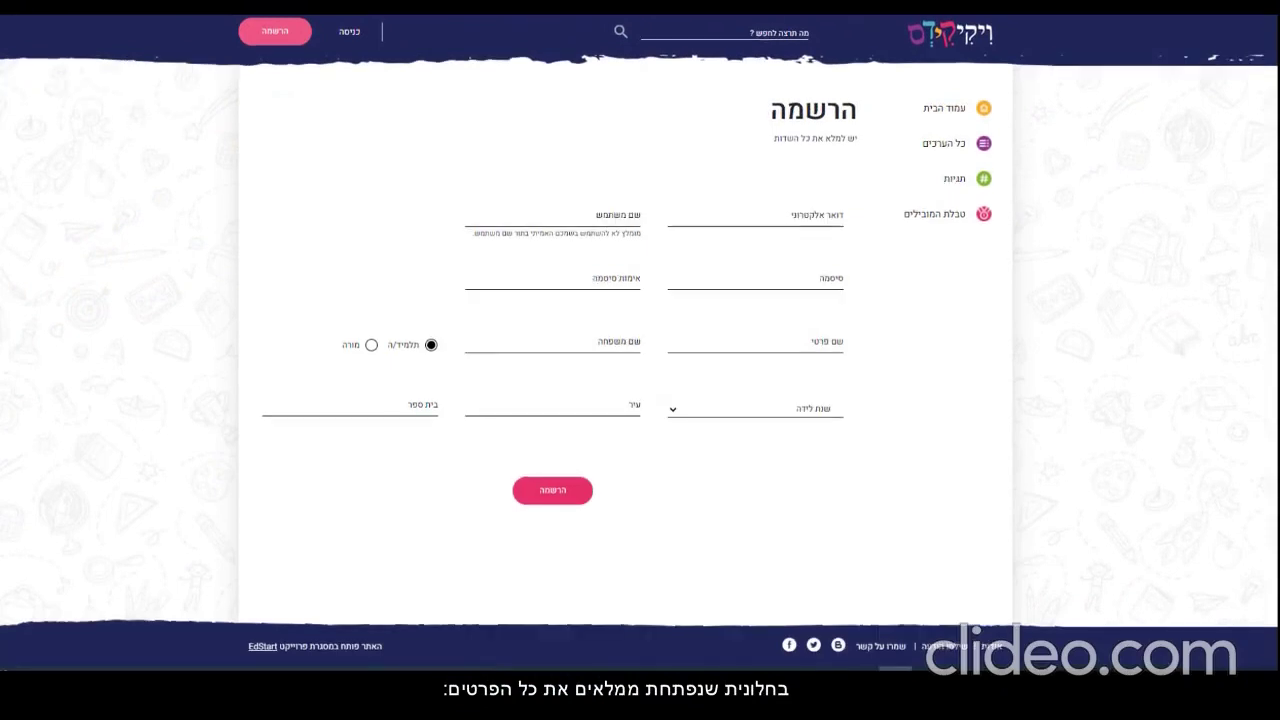
Paste the account e-mail, then enter a username, a password and the password confirmation
click(834, 218)
key(ctrl+v)
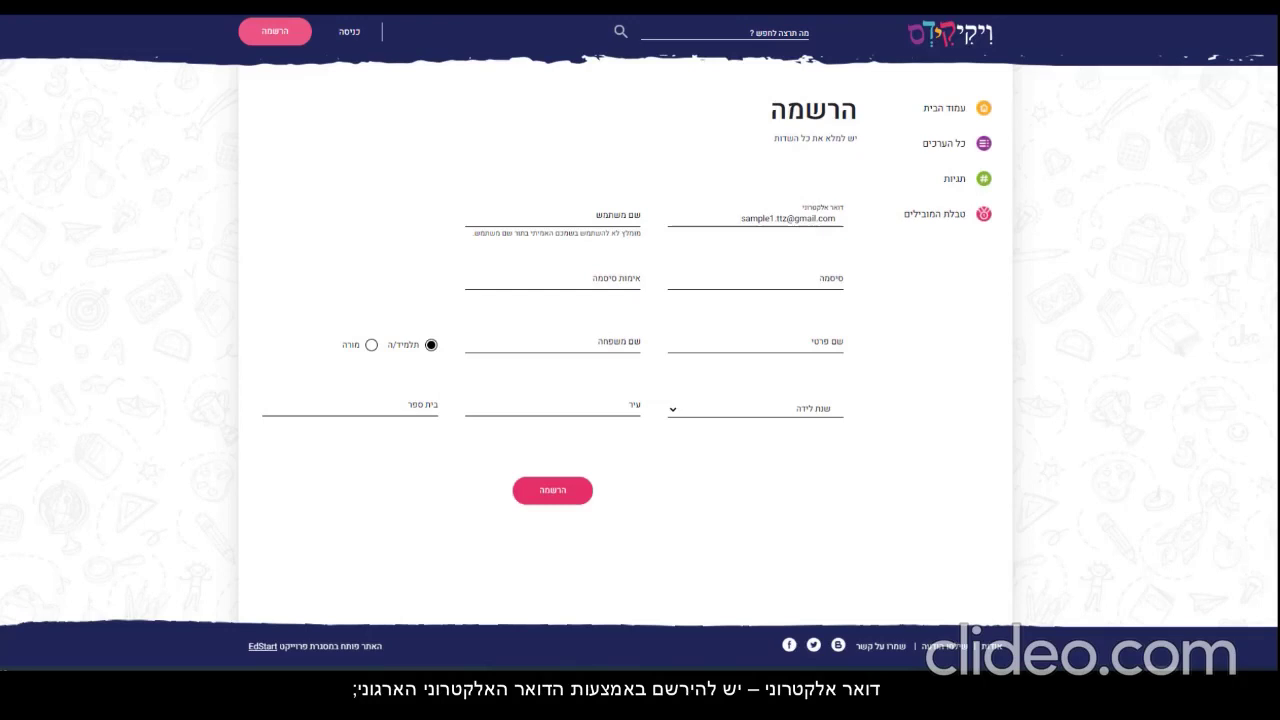
click(631, 218)
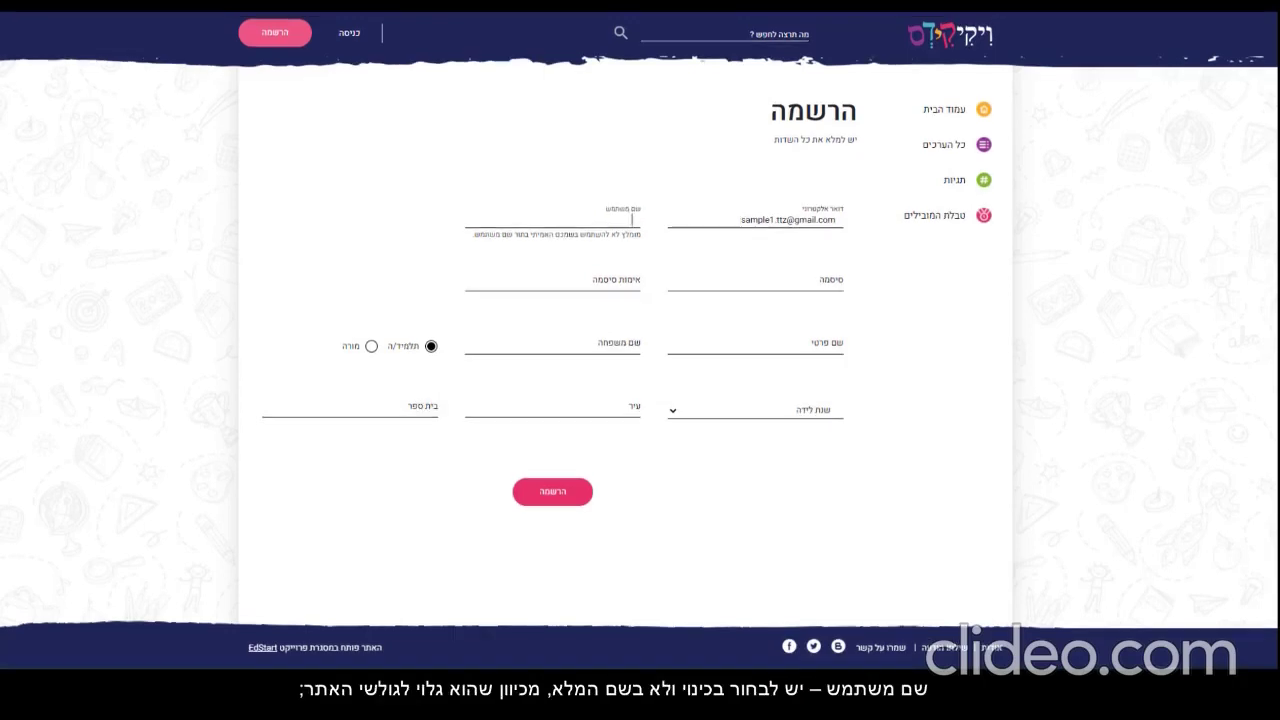
text(יואב הכוכב)
key(Tab)
text(1234)
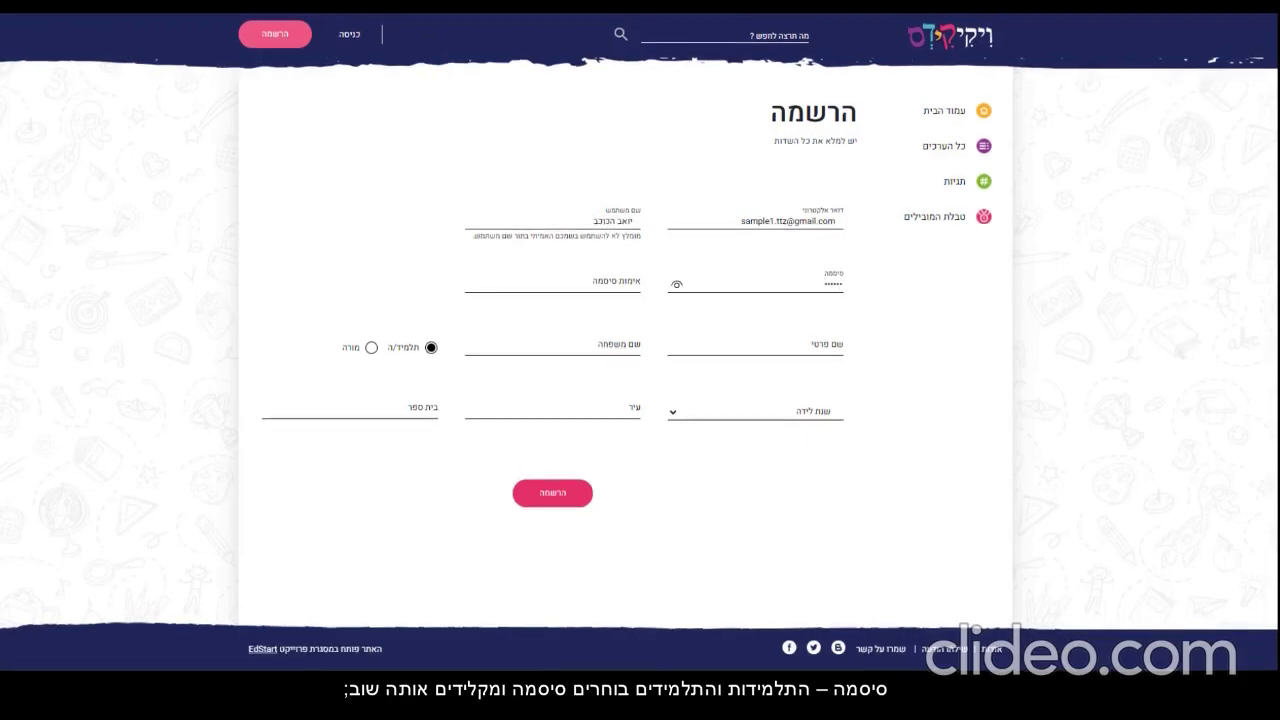
key(Tab)
text(123456)
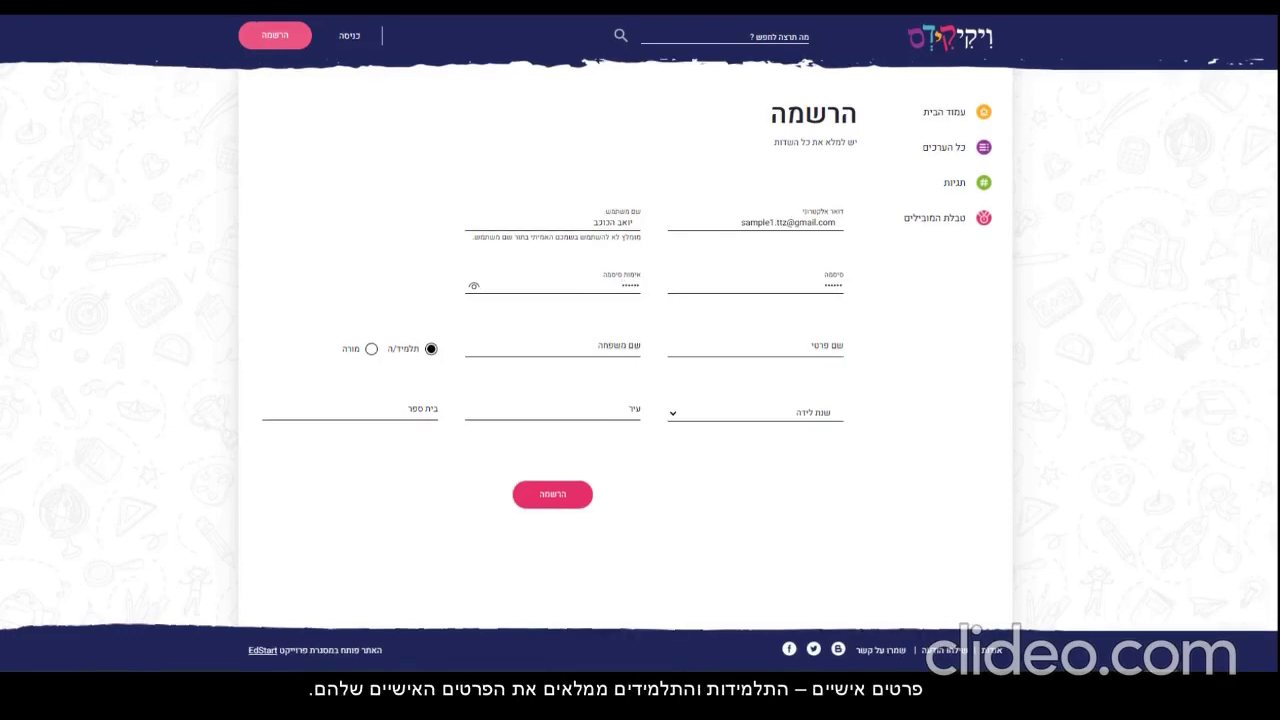
Fill in the student's first and last name and submit the registration as a student
key(Tab)
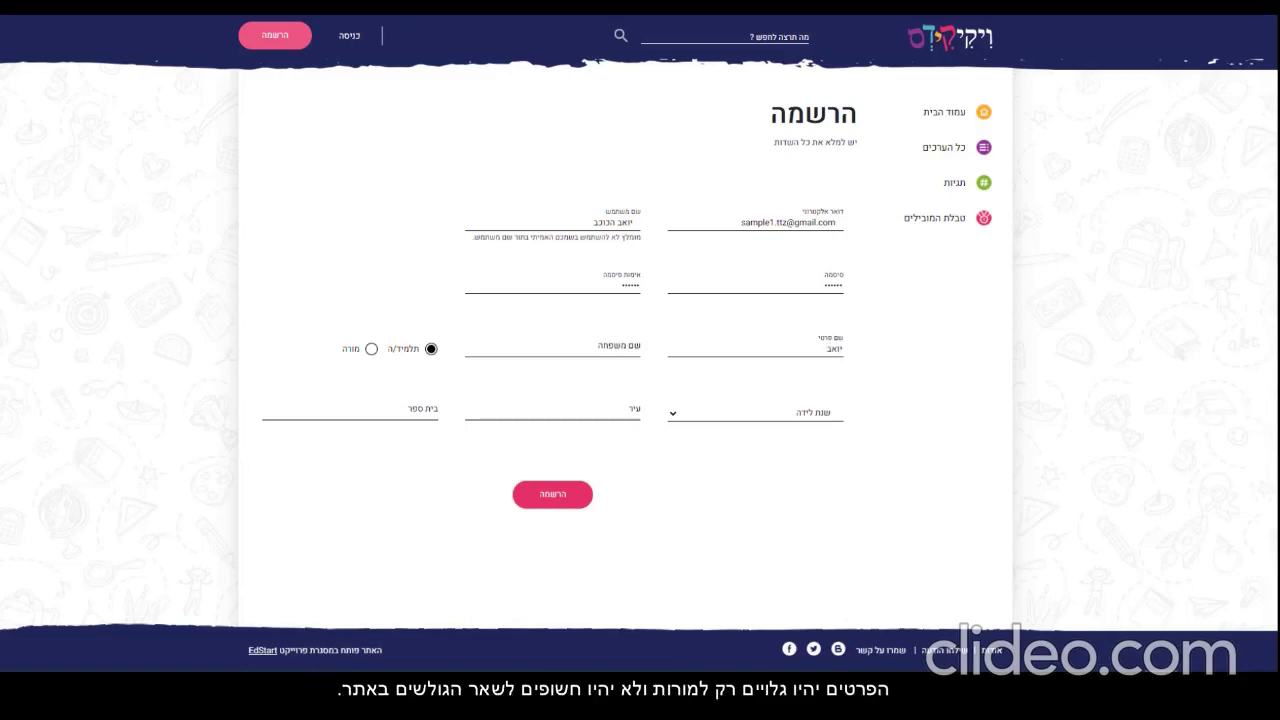
key(Tab)
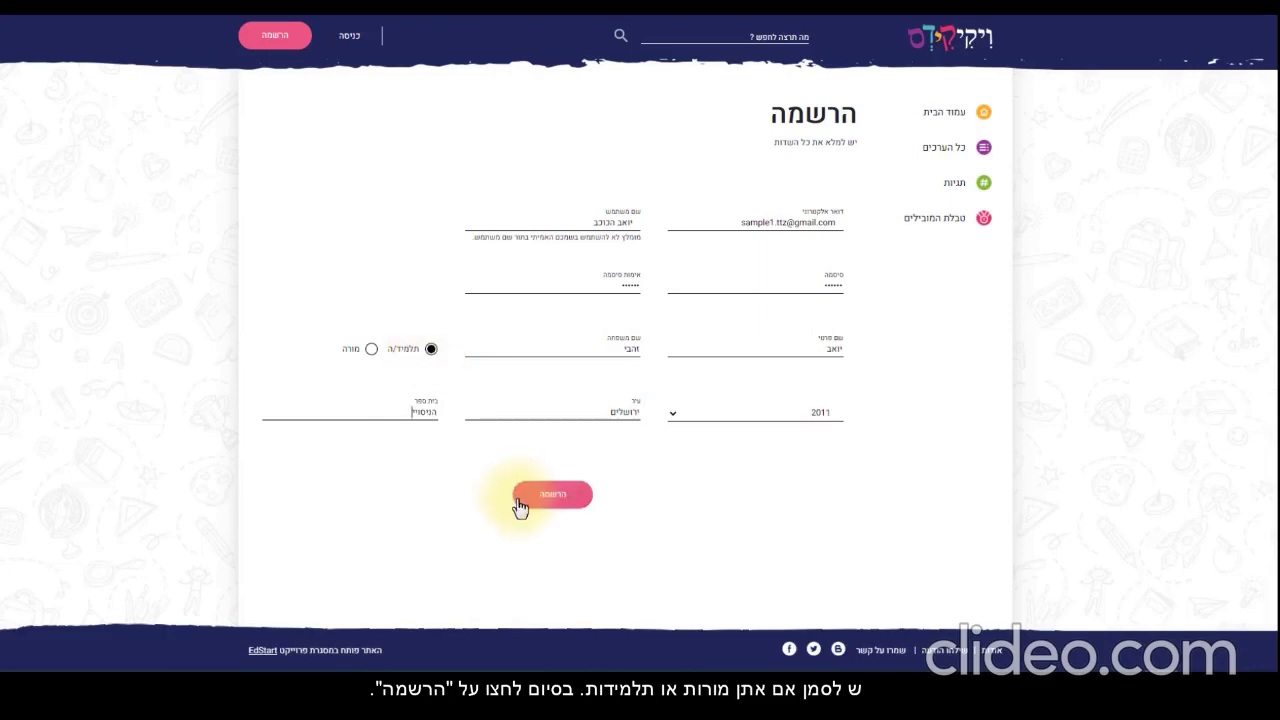
click(530, 512)
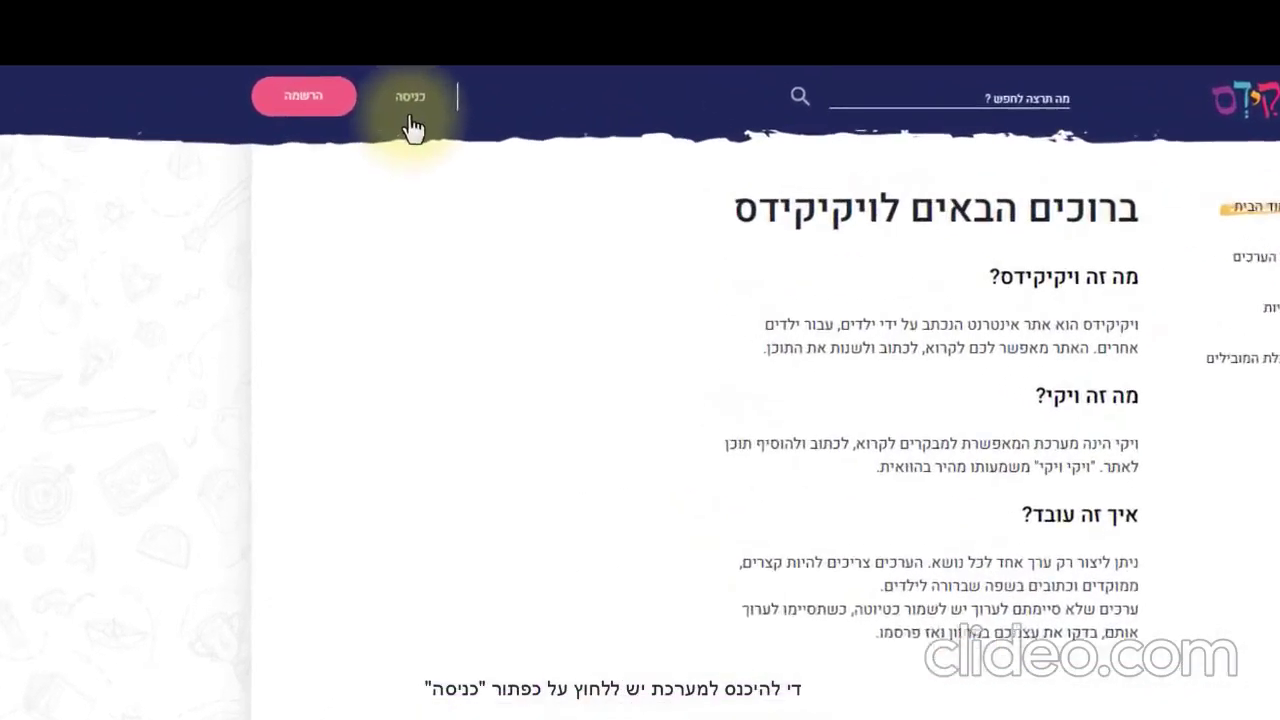
On the כניסה login page, paste the account e-mail and move to the password field
click(401, 97)
click(600, 207)
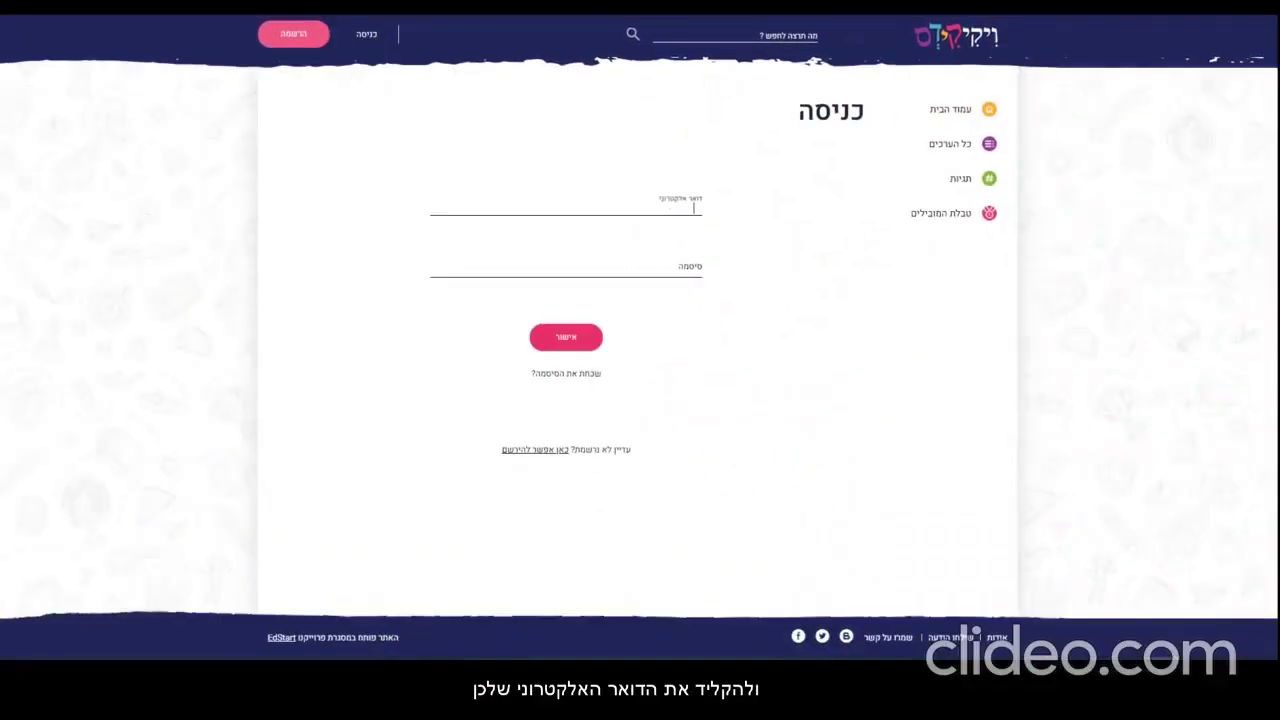
key(ctrl+v)
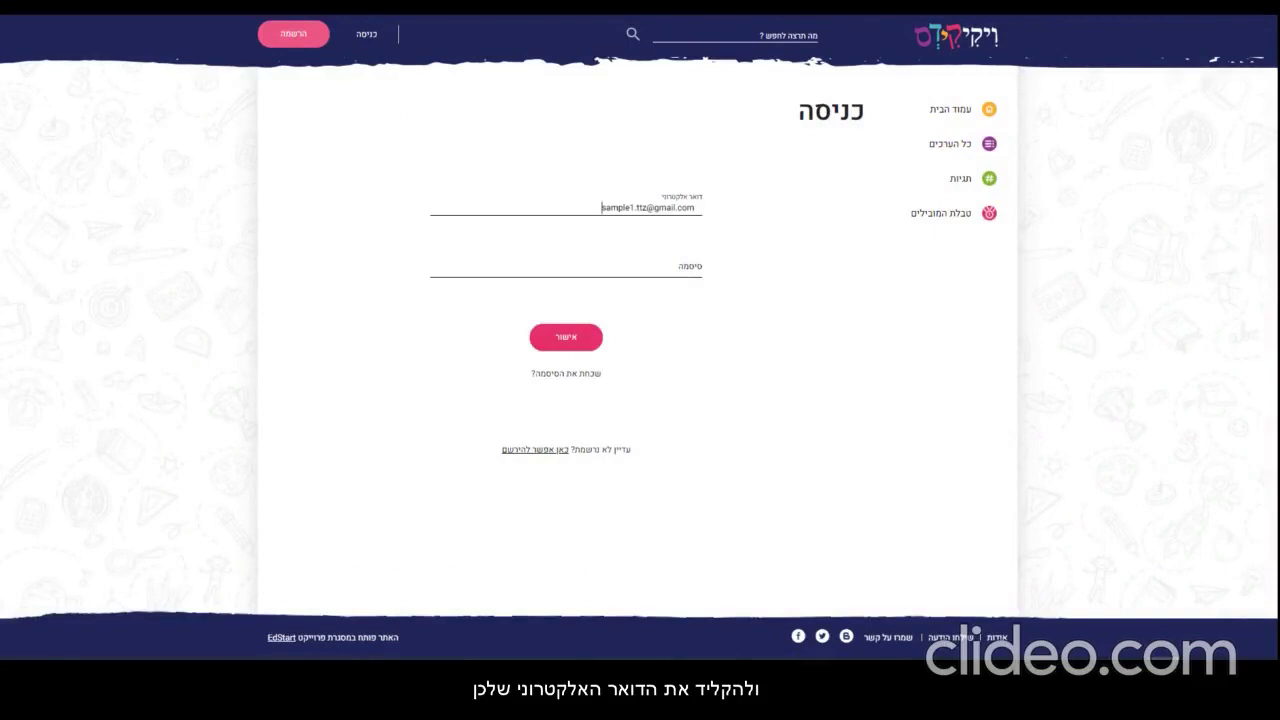
click(693, 268)
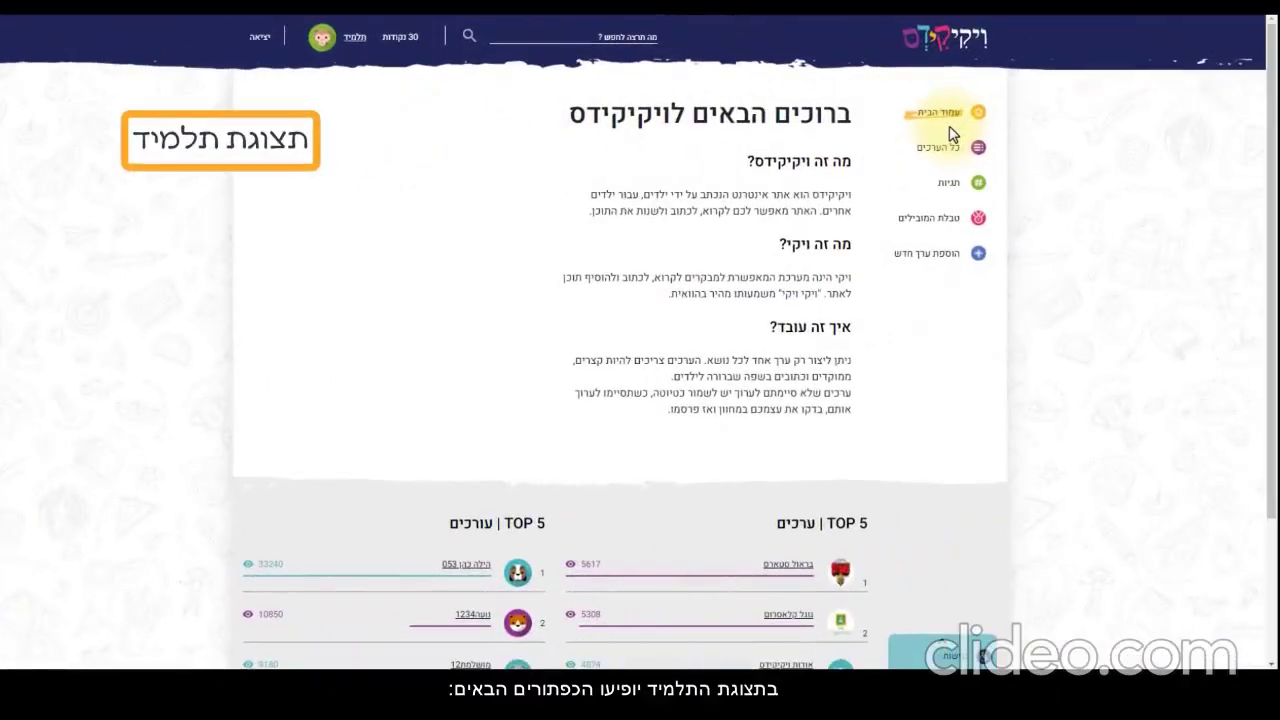
Visit the home, all-entries, tags and leaderboard pages, then the add-new-entry page
click(946, 118)
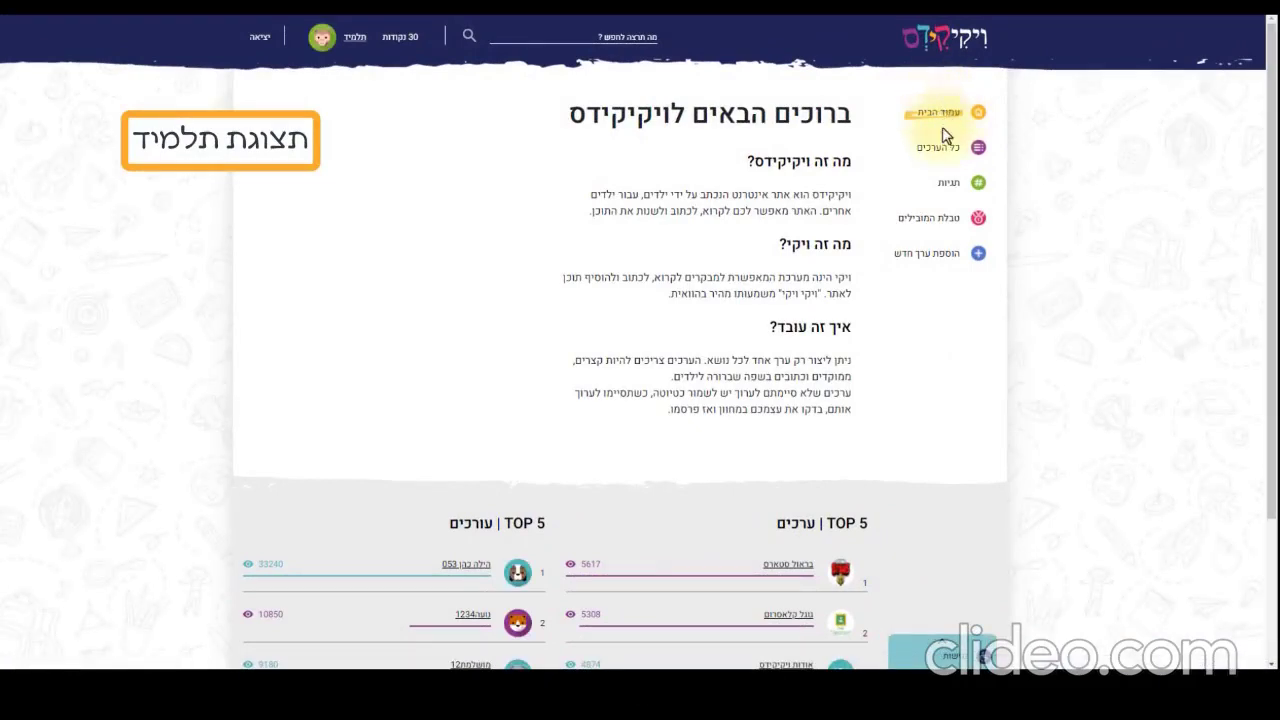
click(946, 156)
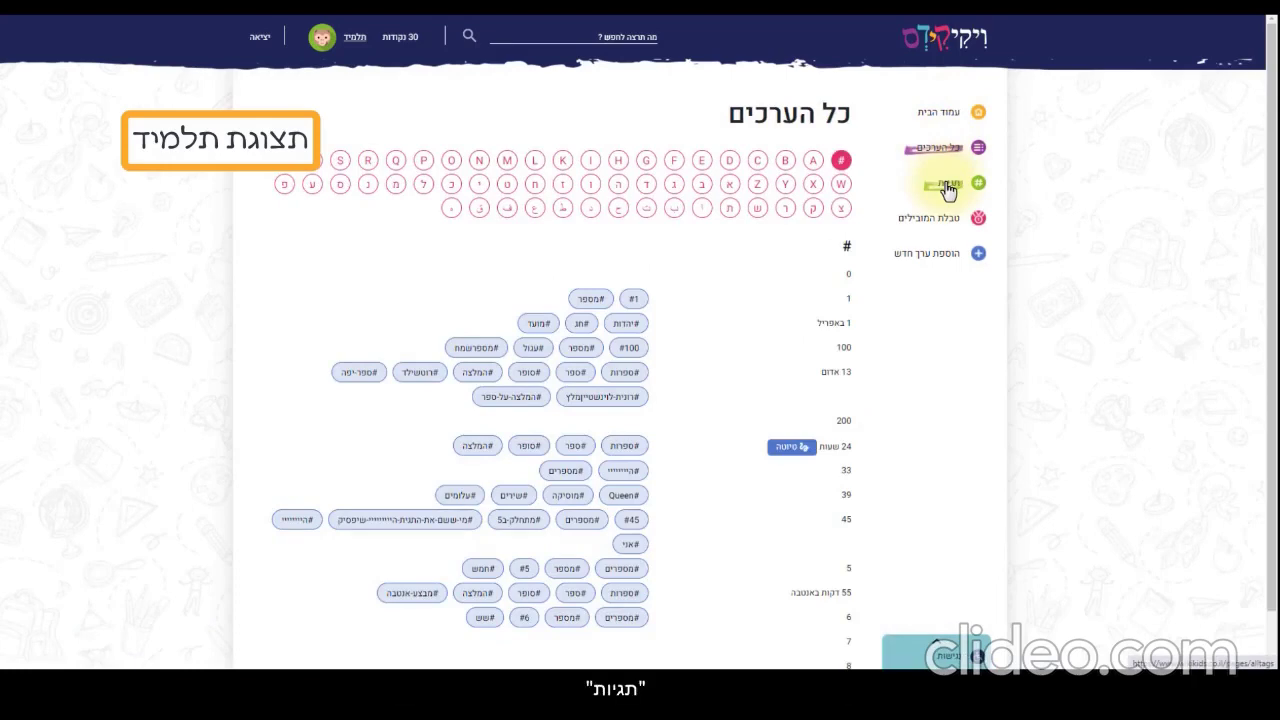
click(947, 188)
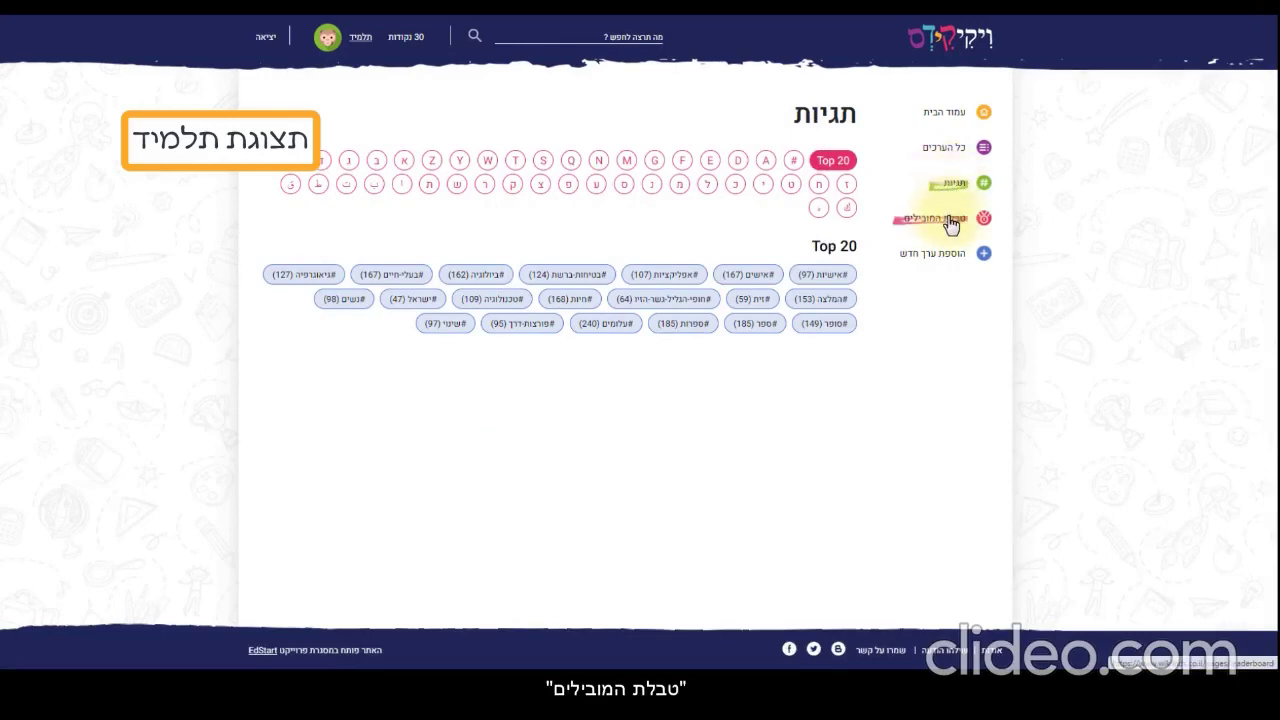
click(948, 219)
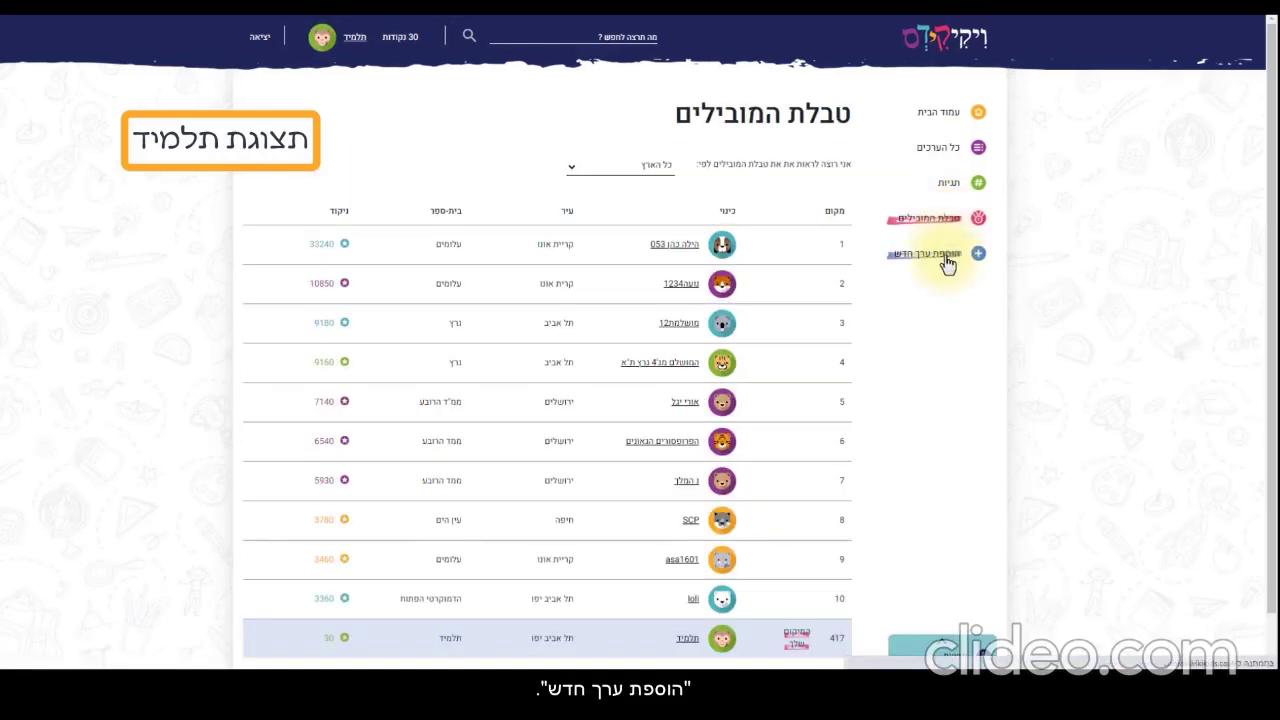
click(945, 256)
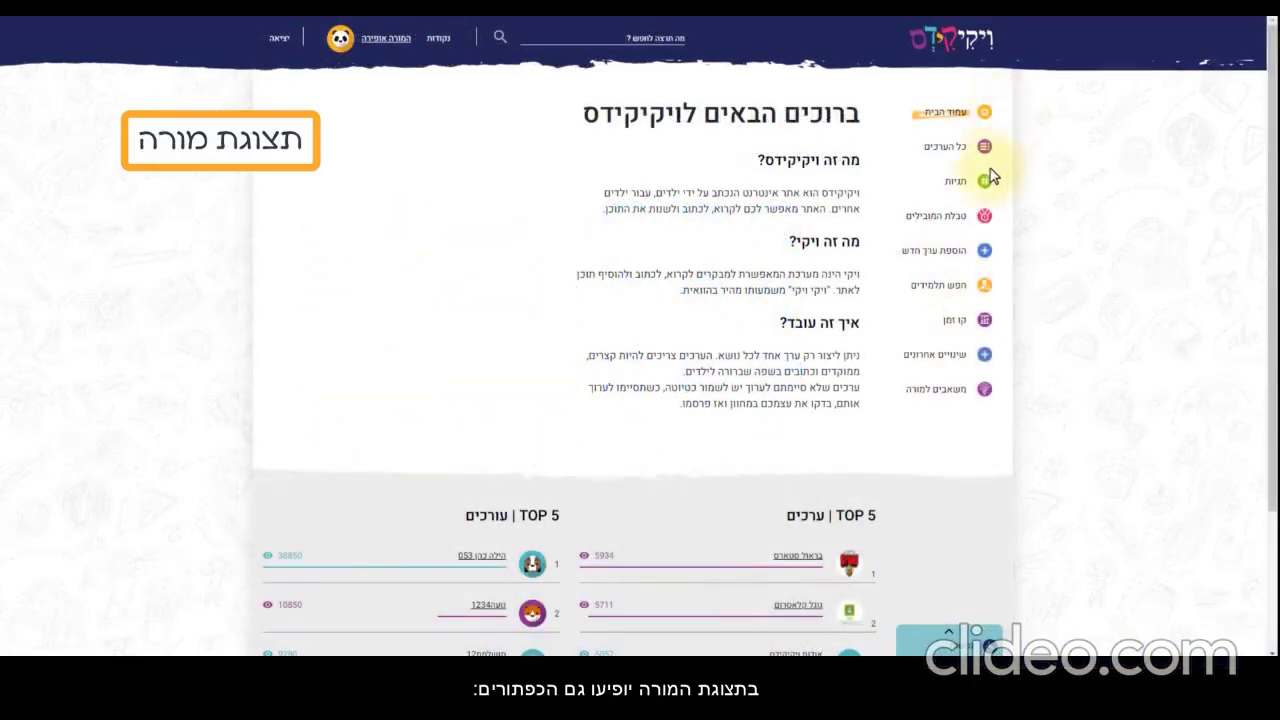
Visit the teacher pages: student search, timeline, recent changes and teacher resources
click(957, 290)
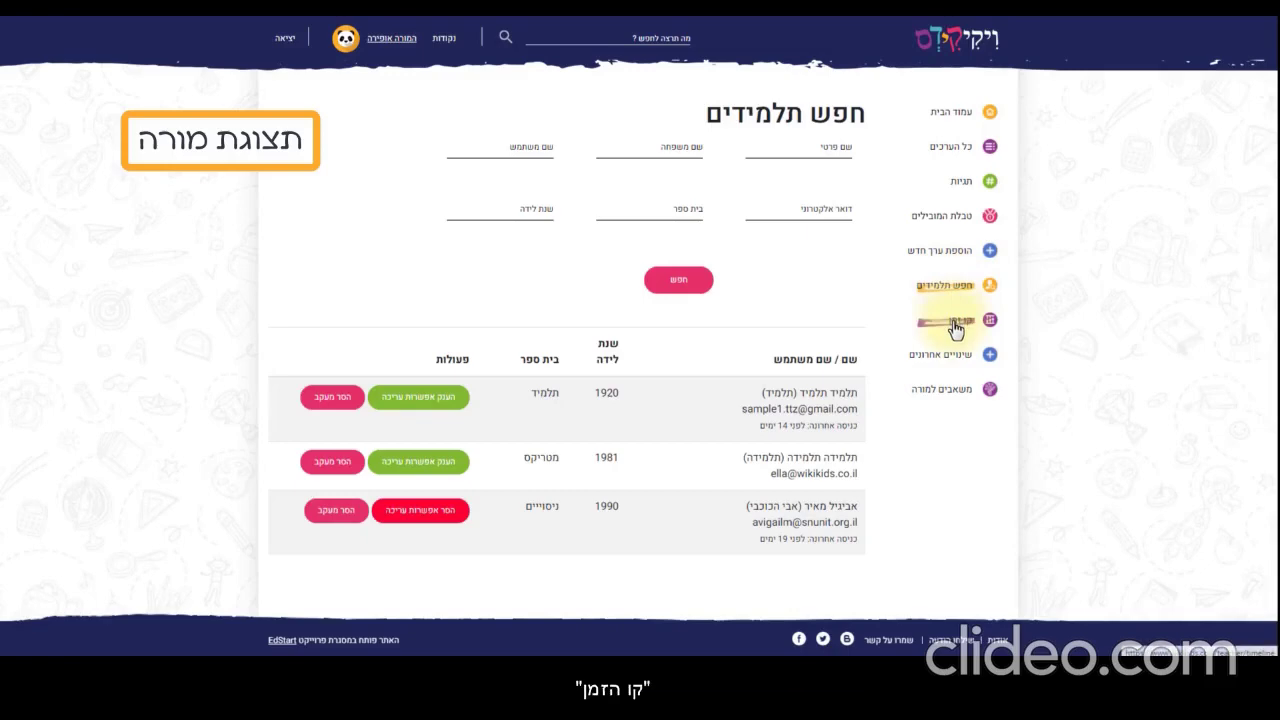
click(955, 322)
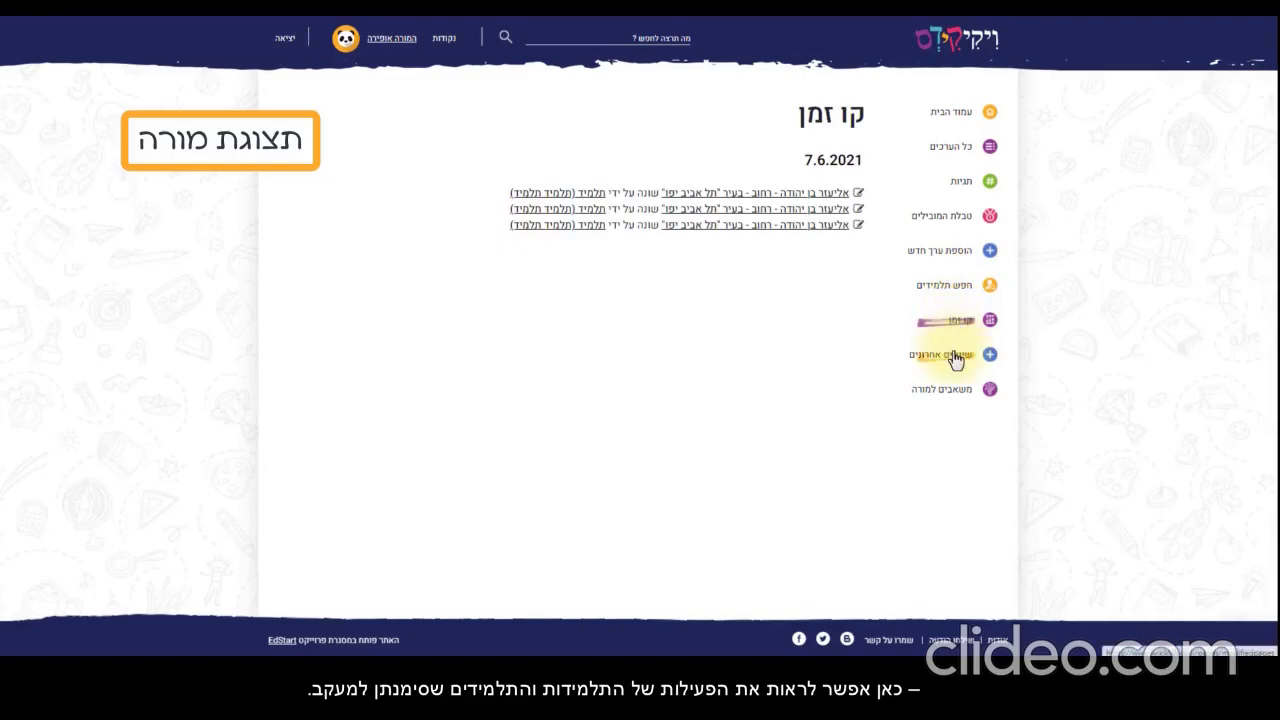
click(955, 356)
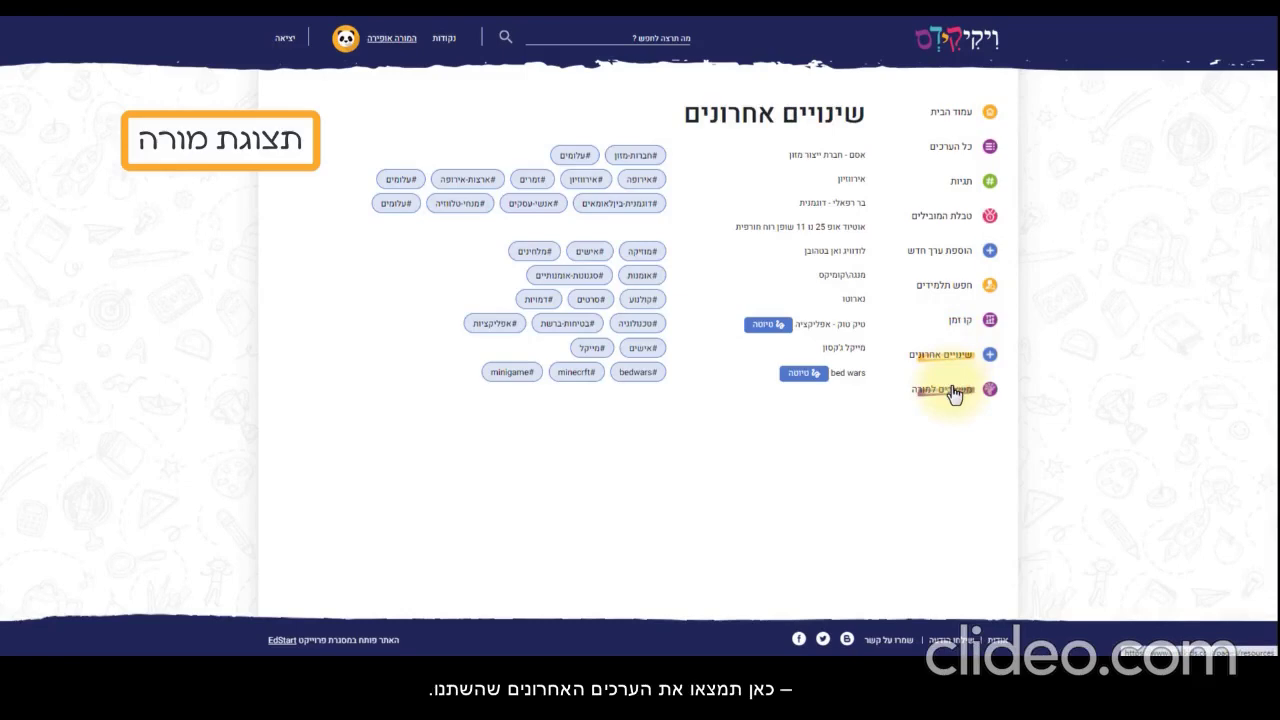
click(955, 391)
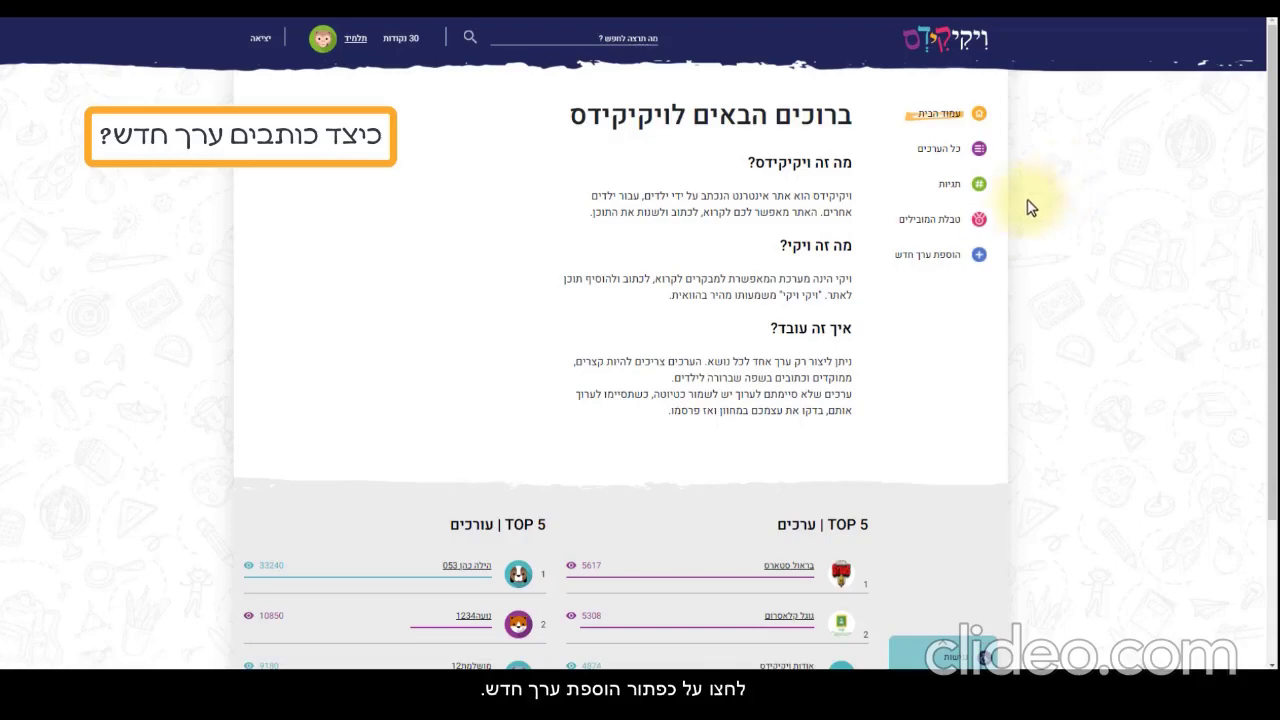
Start a new entry titled 'אליעזר בן יהודה - רחוב - בעיר "תל אביב יפו"' and save it as a draft
click(943, 258)
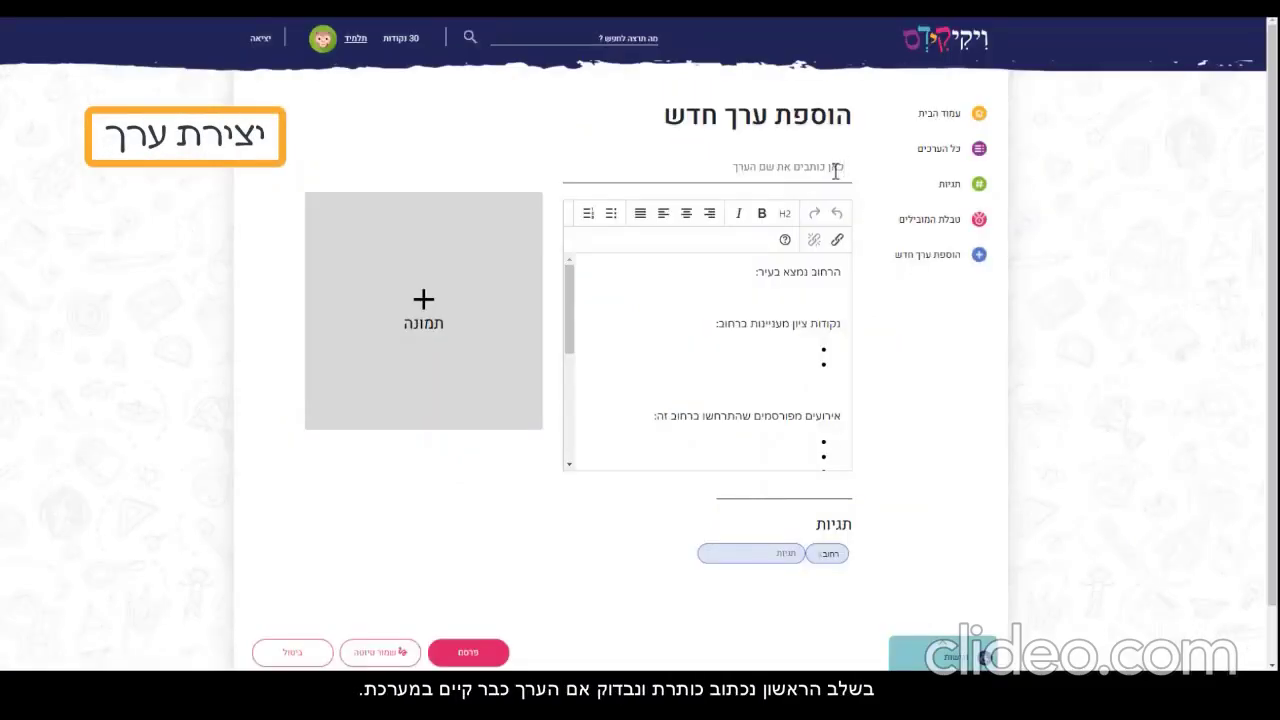
click(836, 171)
text(אירו)
text(זר בן יהודה)
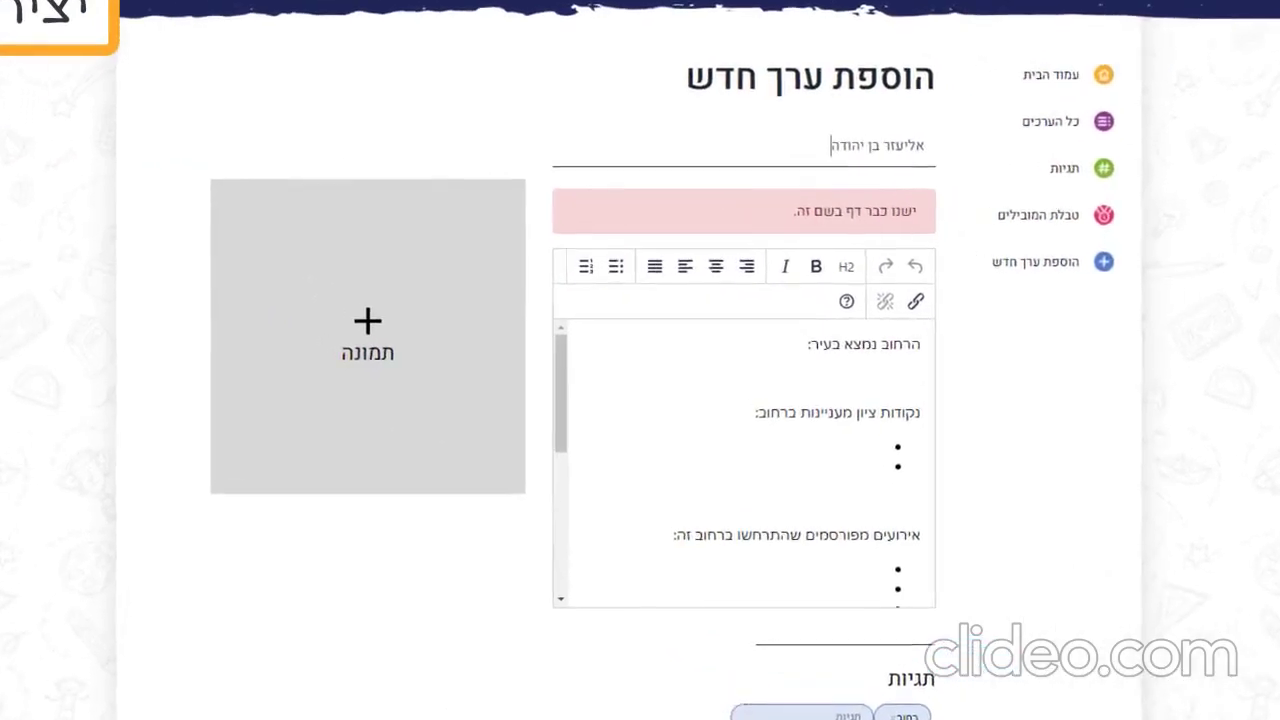
text(- רח)
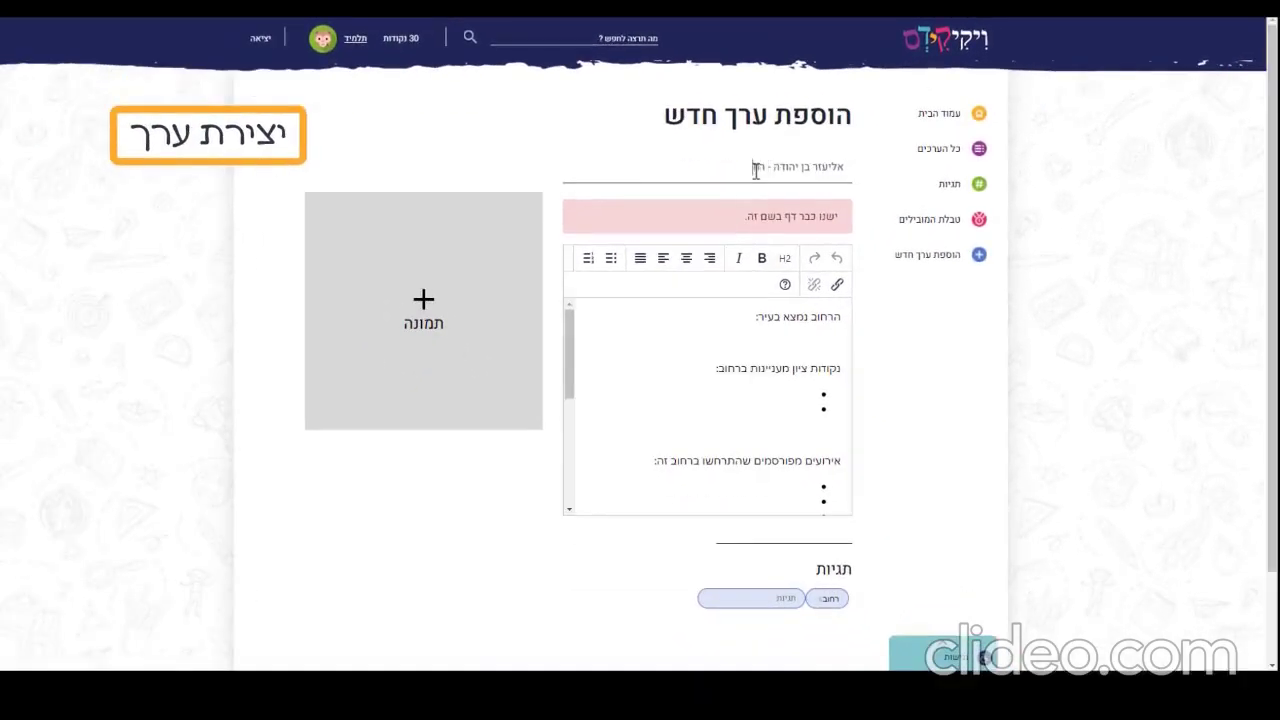
text(וב - תל אביב יפ)
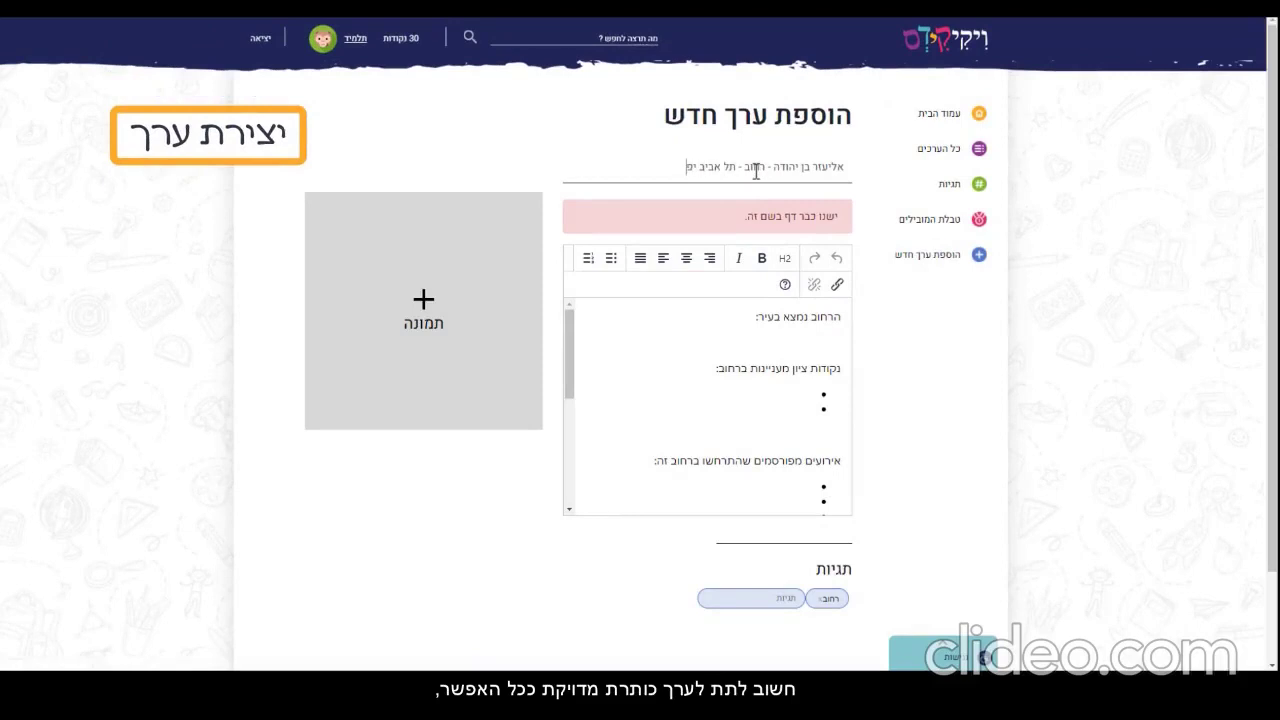
text(ו)
click(739, 170)
text(בעיר ")
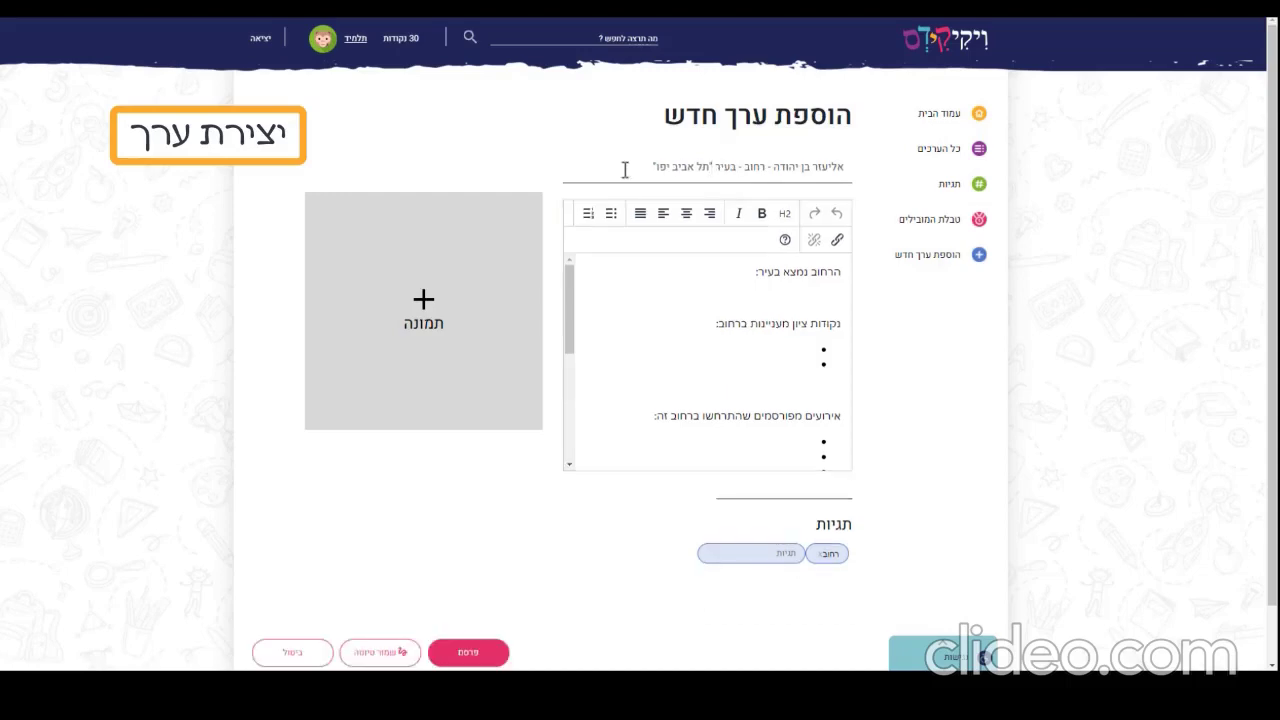
click(390, 662)
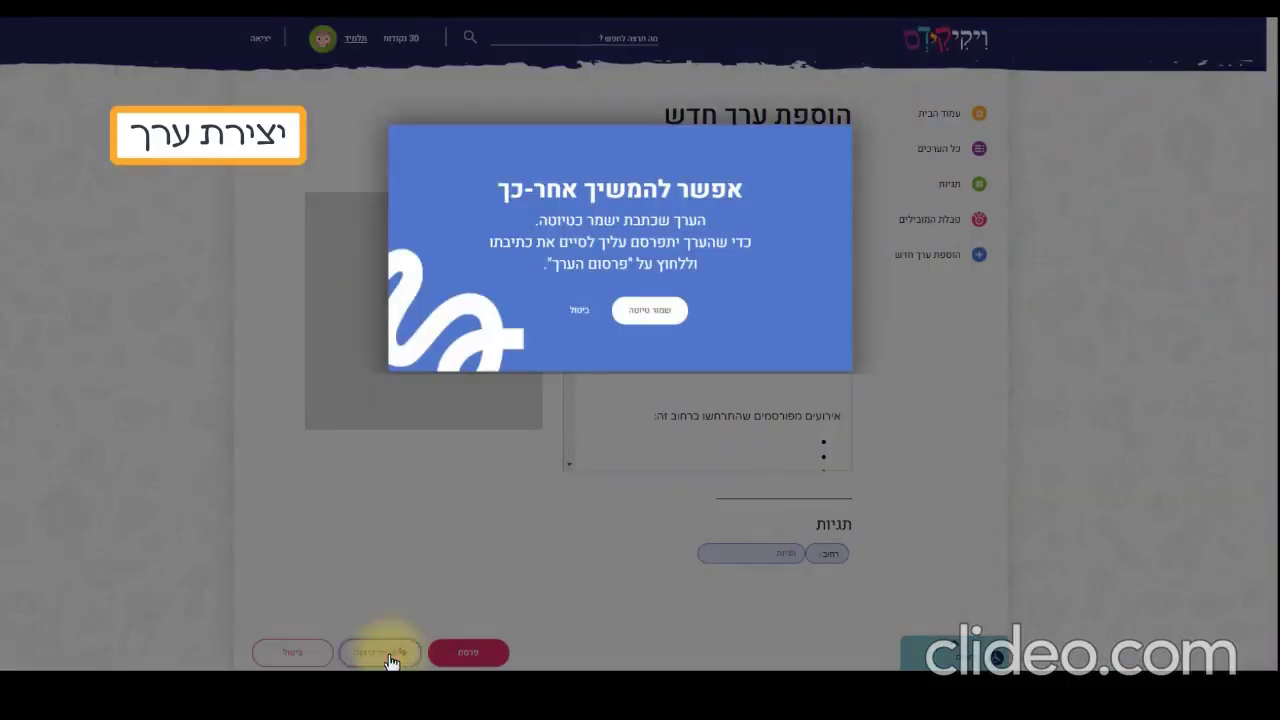
click(652, 312)
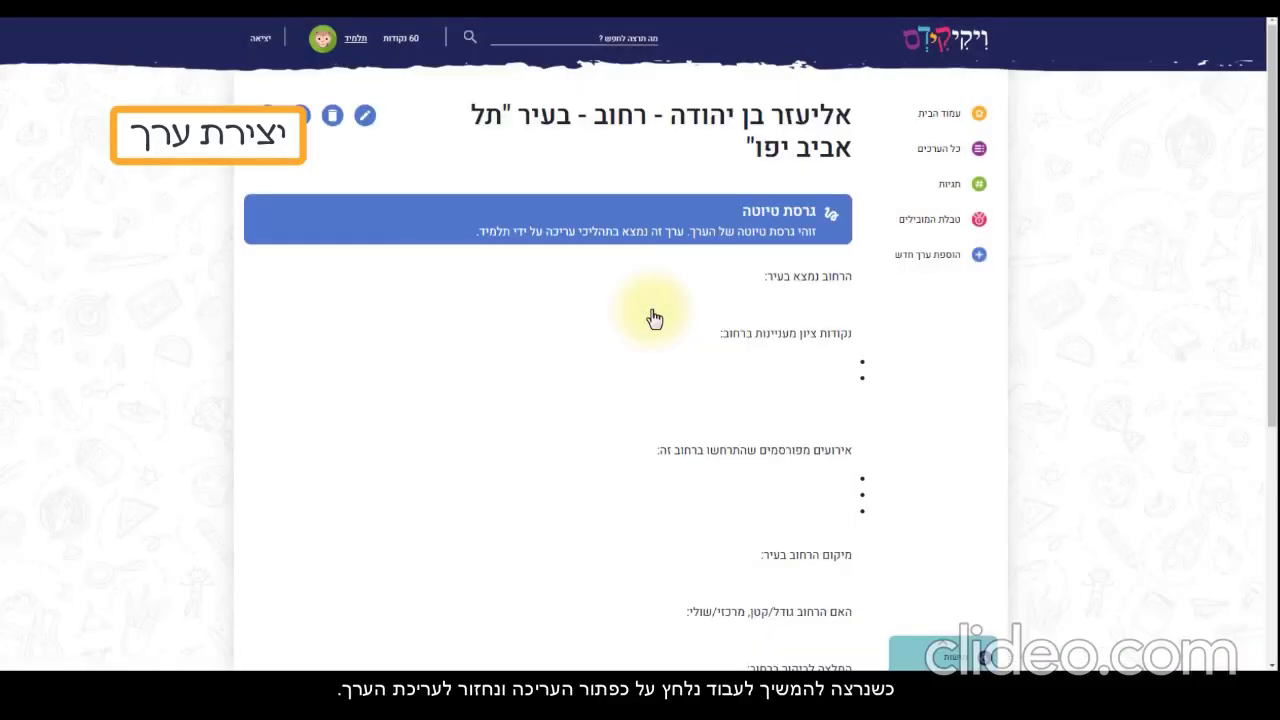
Edit the draft: enter the city תל אביב יפו, remove the landmarks heading, bold דיזינגוף and והירקון
click(364, 119)
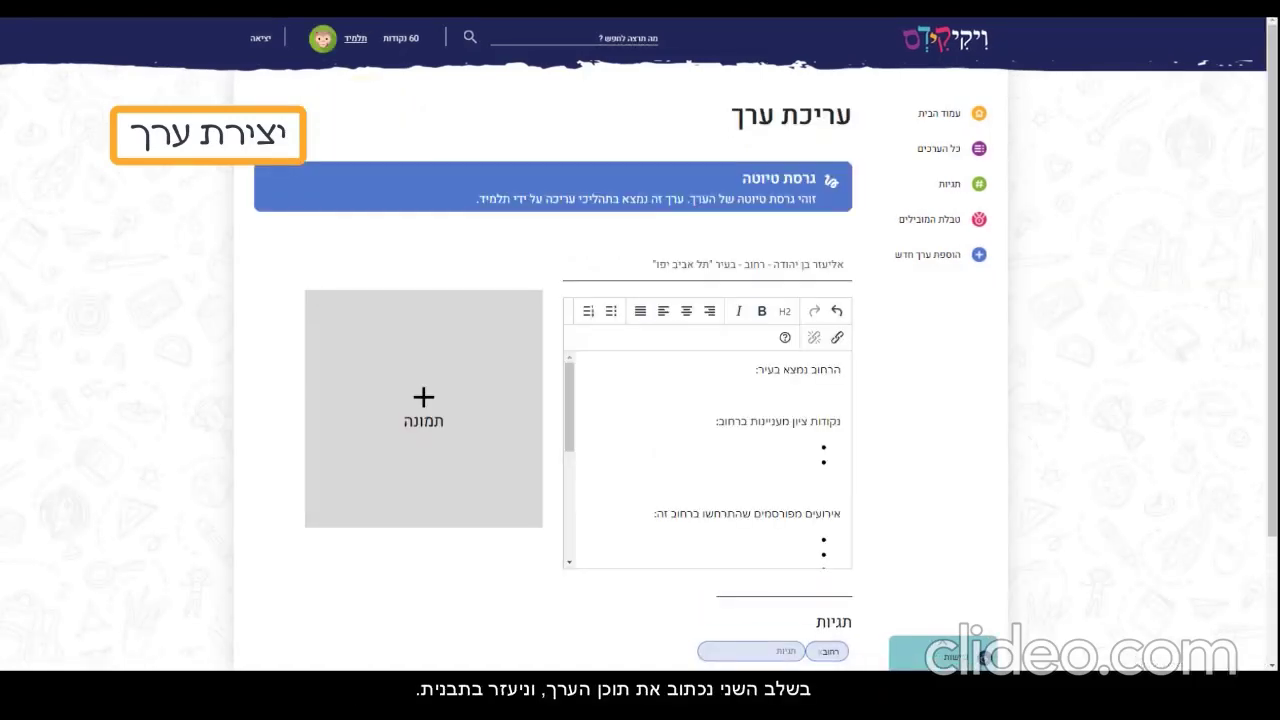
text(תל אביב יפו)
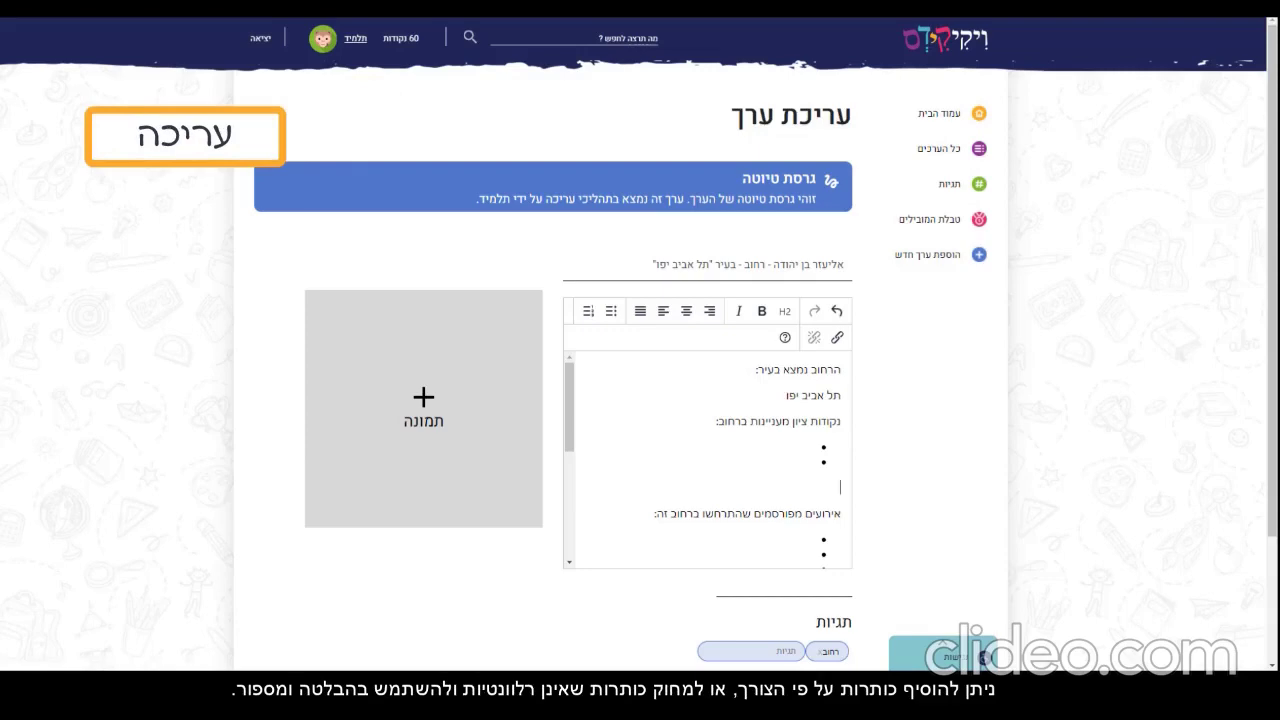
key(BackSpace)
key(BackSpace)
key(BackSpace)
key(BackSpace)
key(BackSpace)
key(BackSpace)
key(BackSpace)
key(BackSpace)
key(BackSpace)
key(BackSpace)
key(BackSpace)
key(BackSpace)
key(BackSpace)
key(BackSpace)
key(BackSpace)
key(BackSpace)
key(BackSpace)
key(BackSpace)
key(BackSpace)
key(BackSpace)
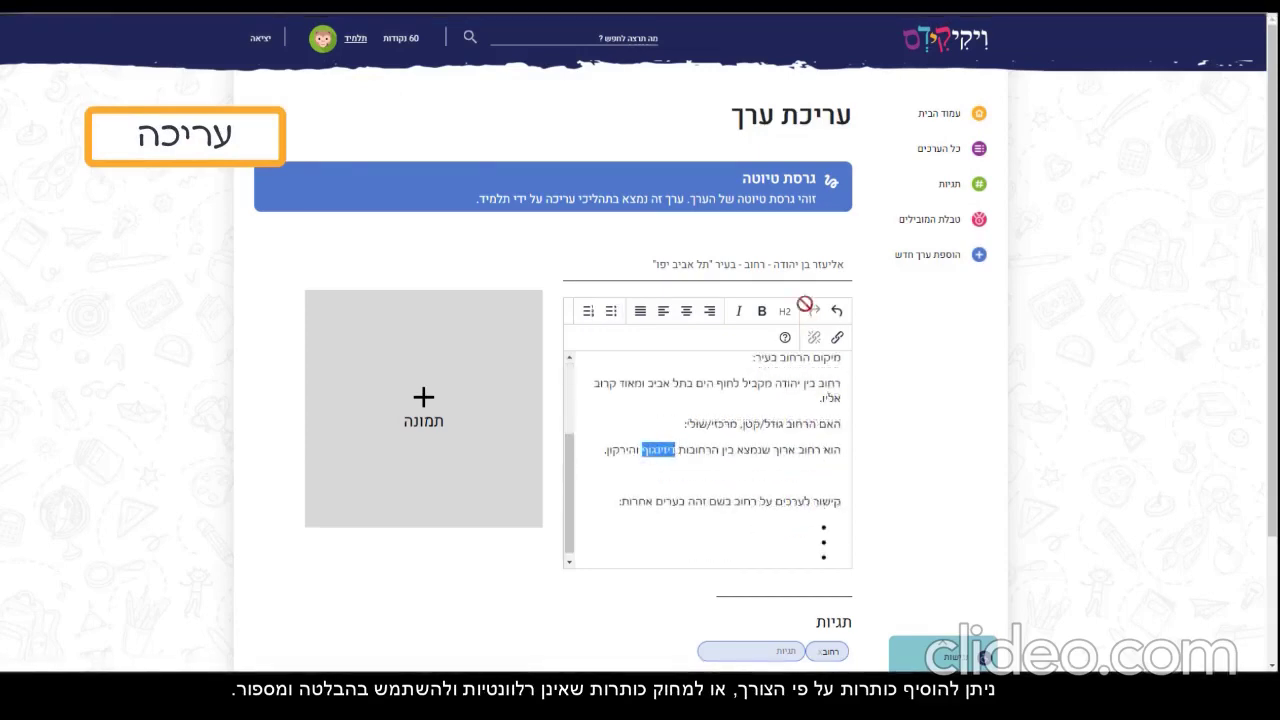
click(767, 313)
drag(604, 450, 636, 450)
click(762, 311)
click(646, 500)
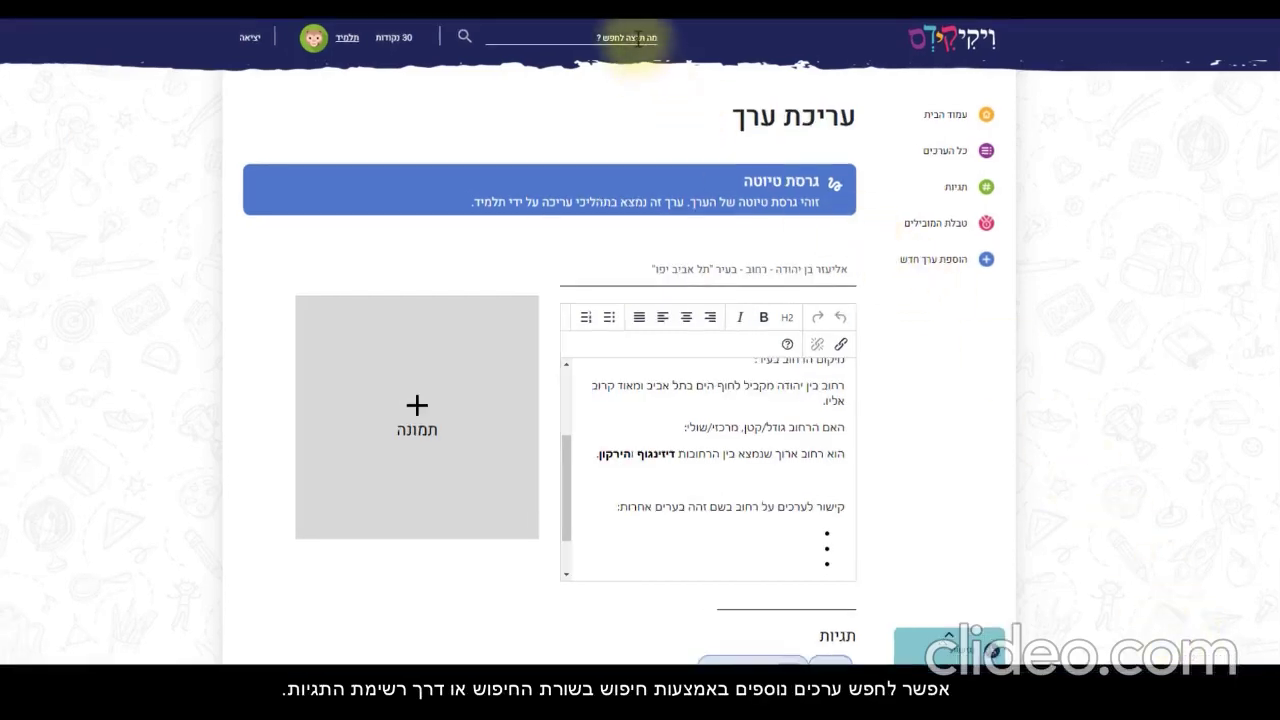
Search the site for אליעזר בן יהודה and copy that entry's web address
click(638, 40)
text(אליעזר בן יה)
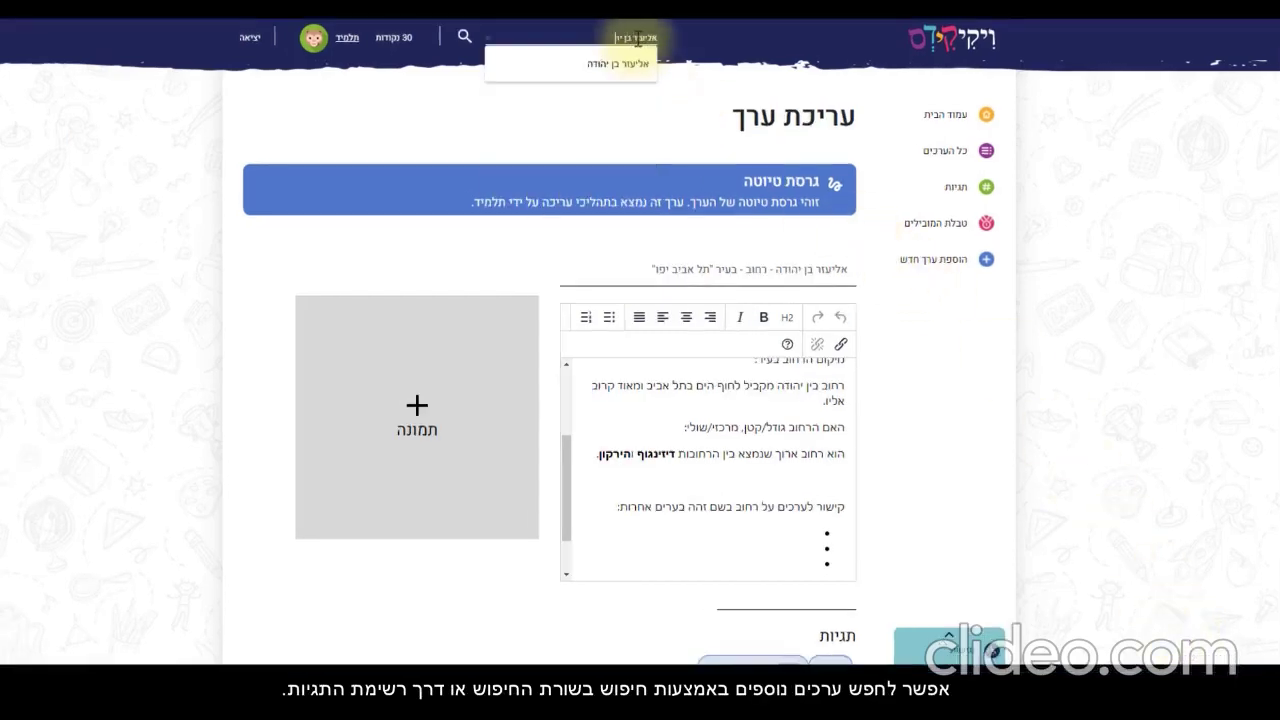
text(ודה)
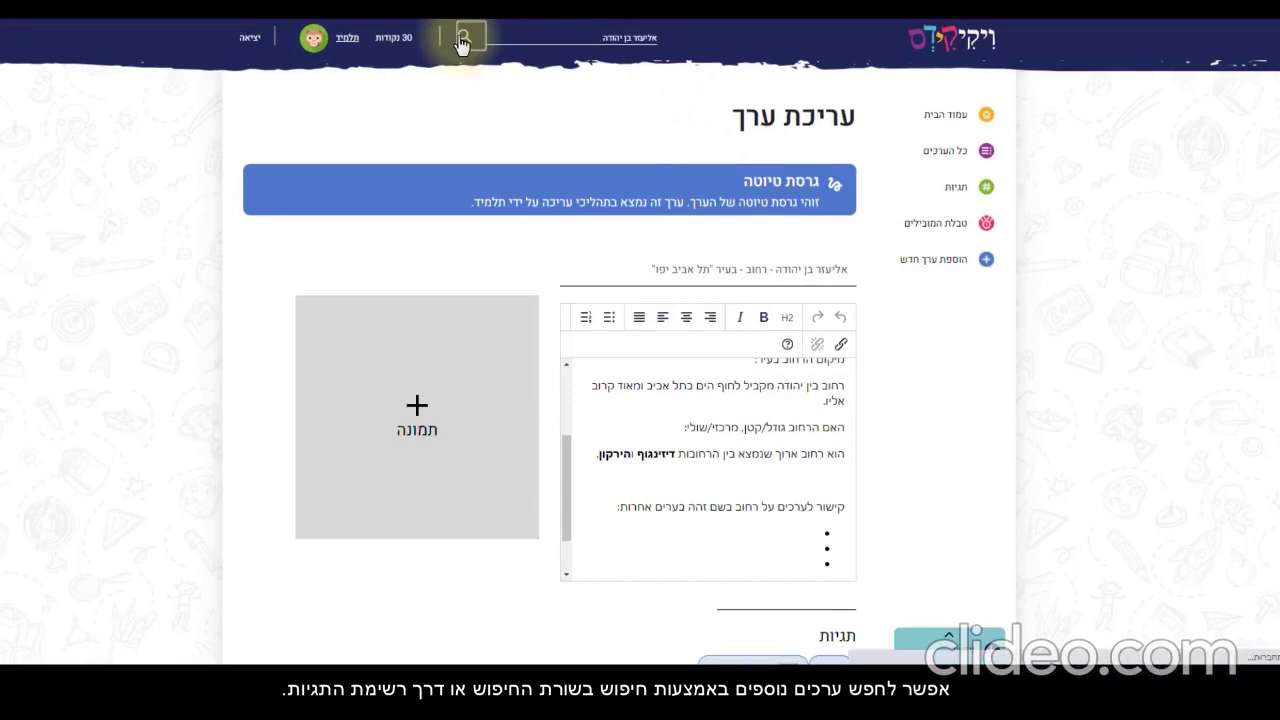
click(463, 40)
click(814, 178)
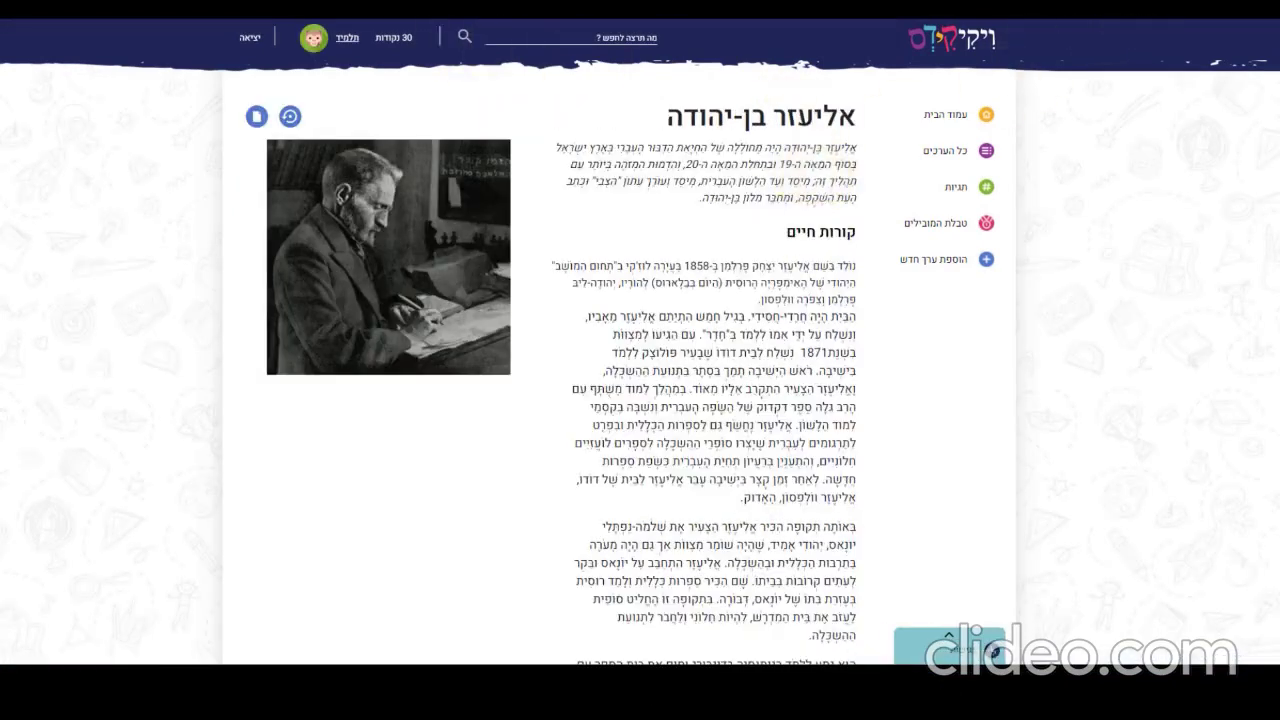
right_click(1148, 20)
click(1070, 70)
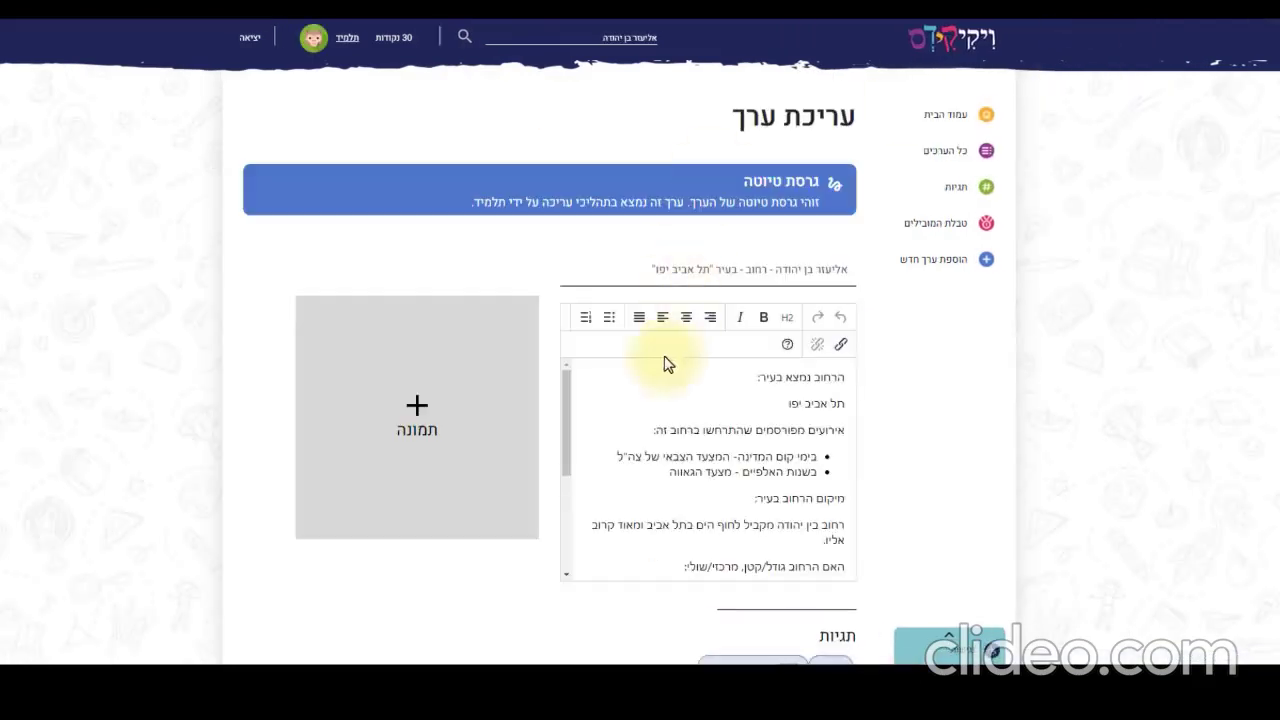
Type אליעזר בן יהודה in the first related-entries bullet
scroll(770, 505, down, 3)
scroll(772, 507, down, 1)
click(792, 472)
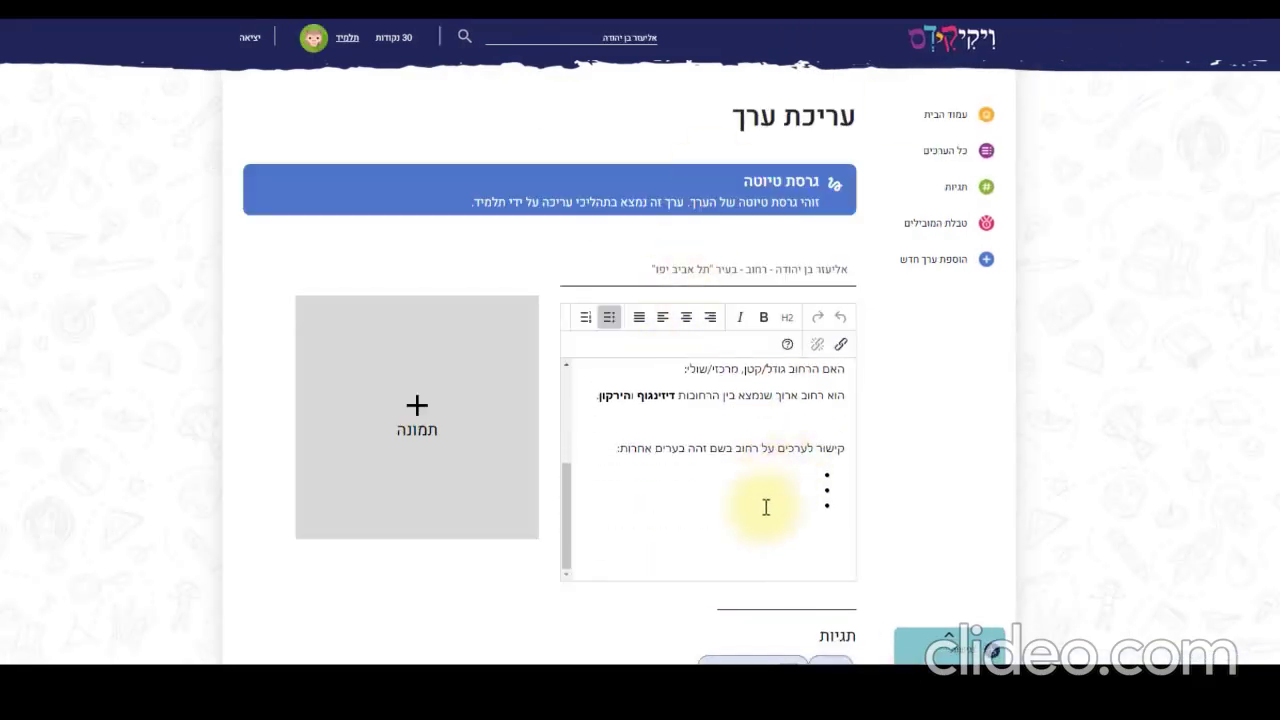
text(אליעזר בן יהודה)
Link the אליעזר בן יהודה bullet to the copied entry address, then review and close the help checklist
drag(752, 475, 822, 474)
click(840, 342)
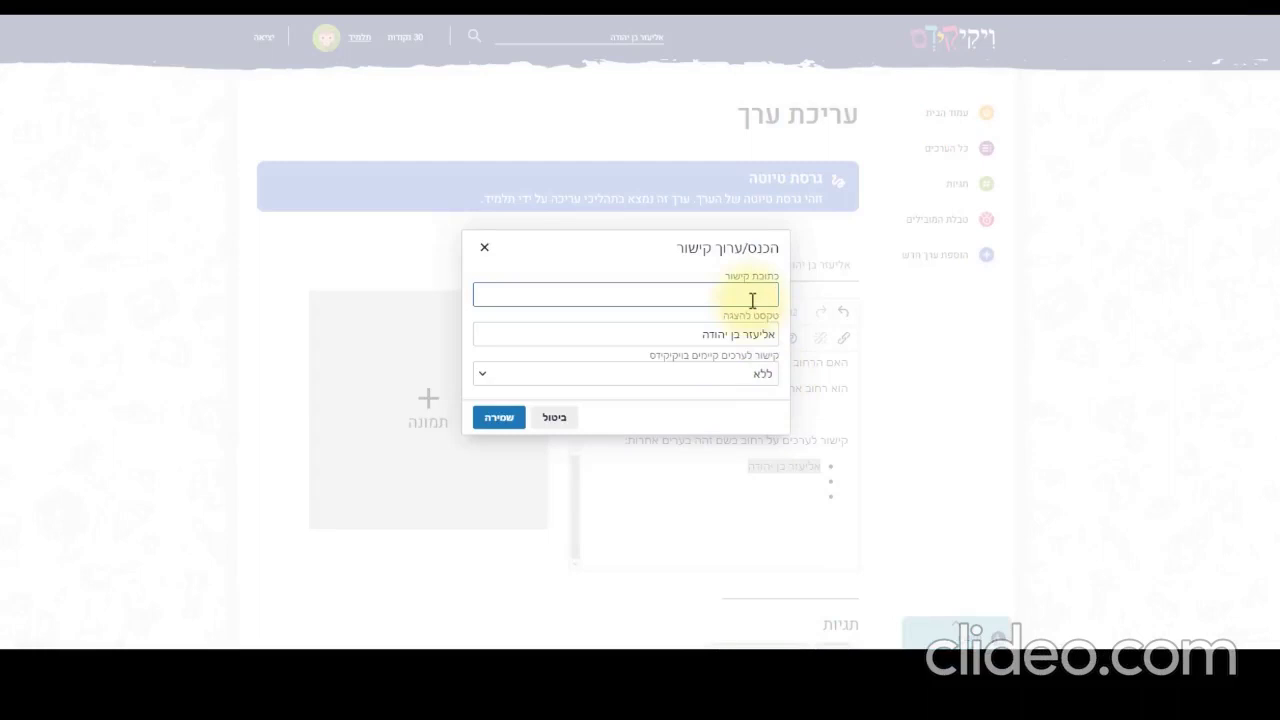
key(ctrl+v)
click(490, 419)
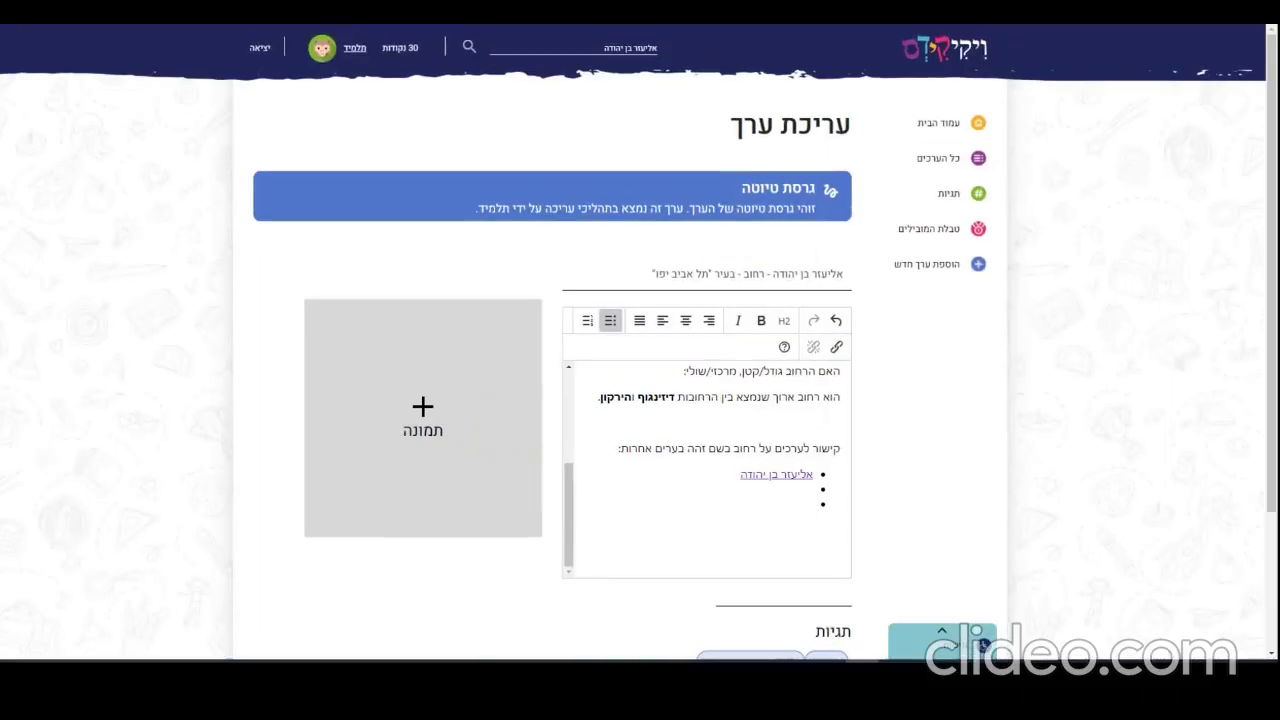
click(783, 369)
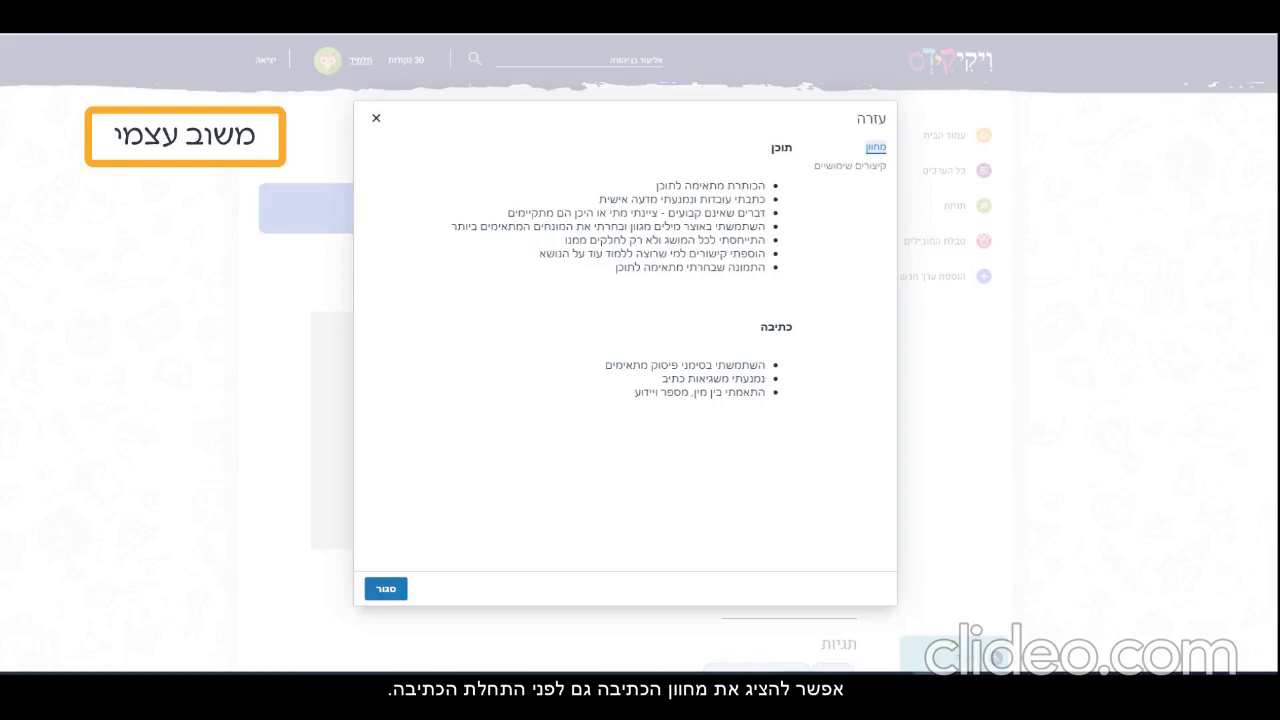
click(387, 590)
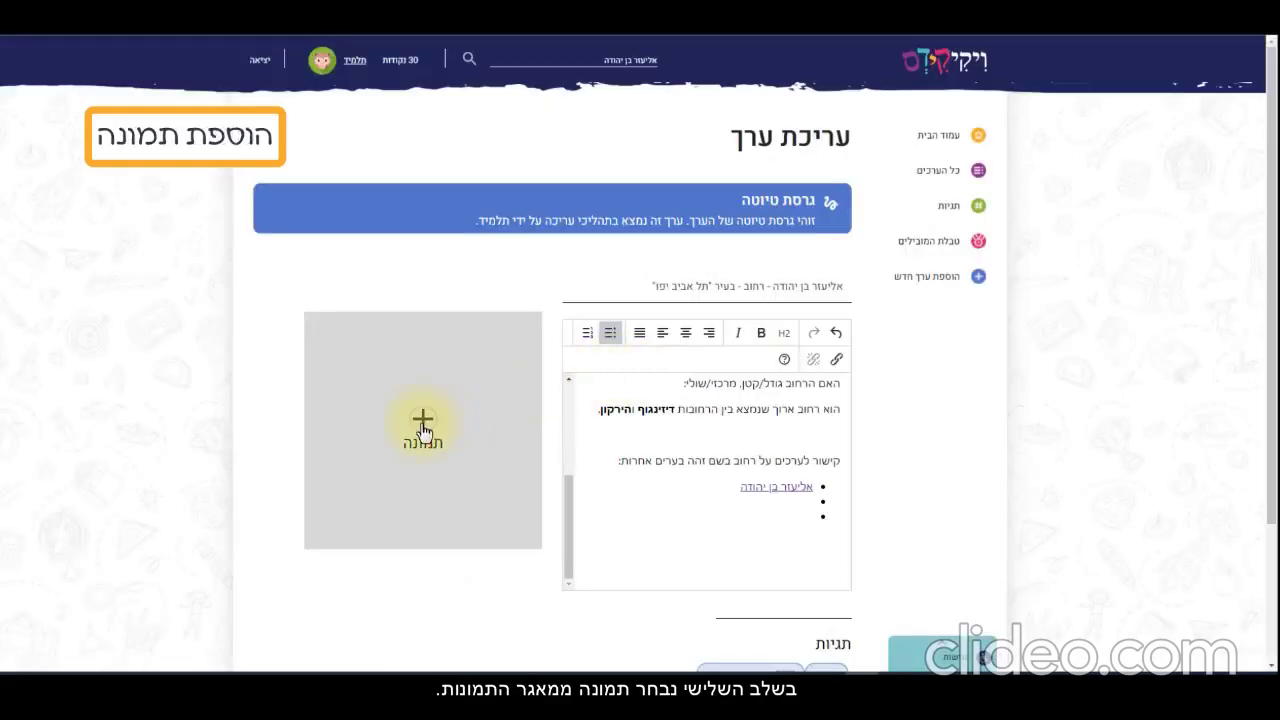
Search the image library and set the רחוב בן-יהודה (תל אביב) photo as the entry picture
click(423, 423)
click(477, 138)
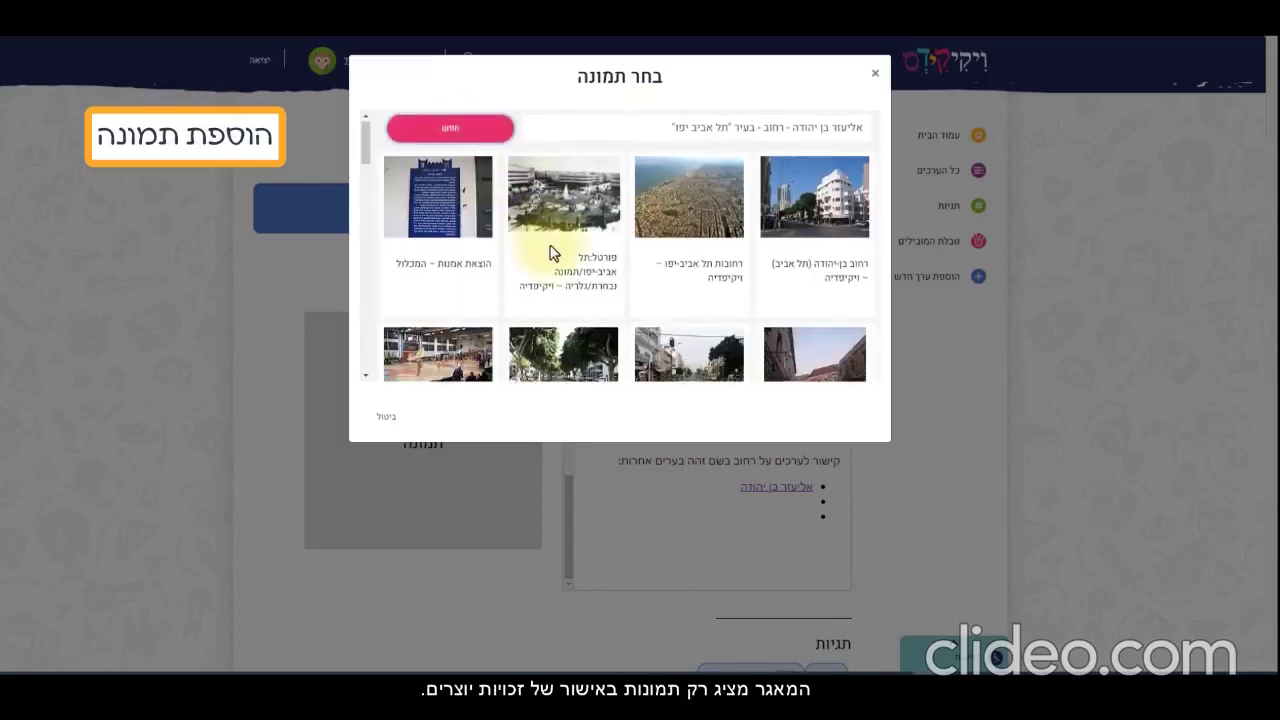
scroll(550, 252, down, 5)
scroll(550, 252, up, 5)
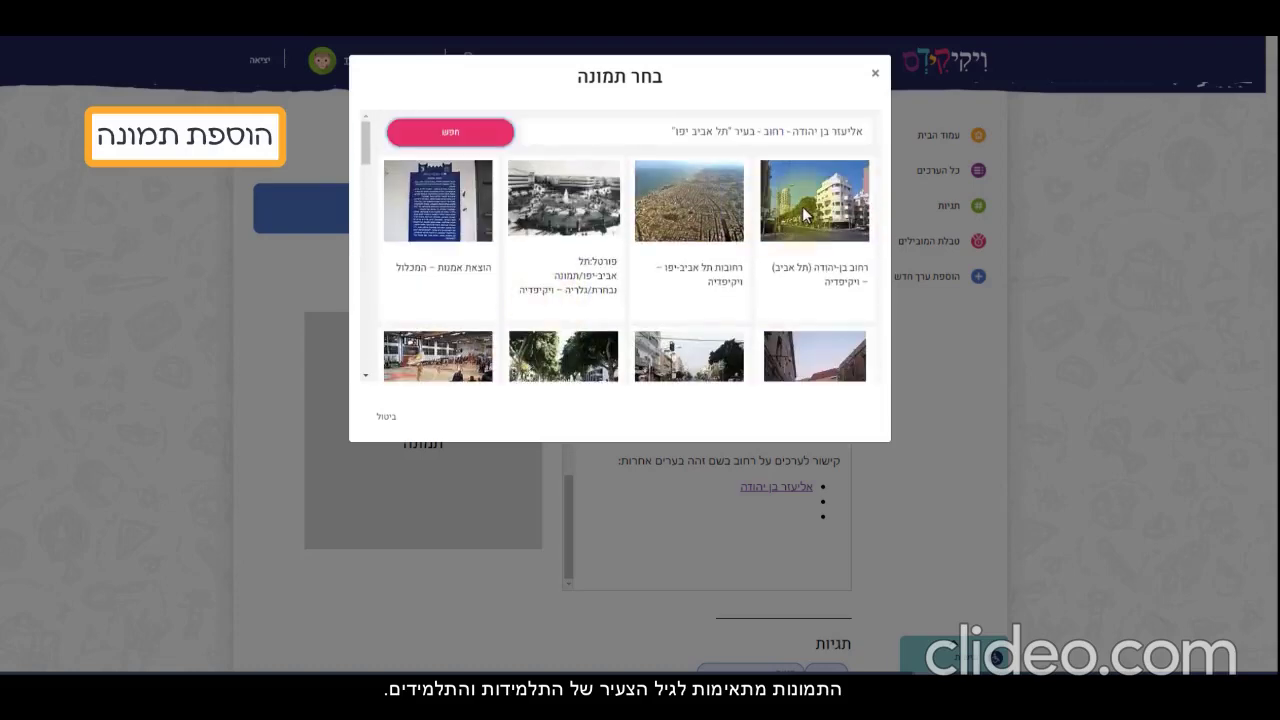
click(806, 214)
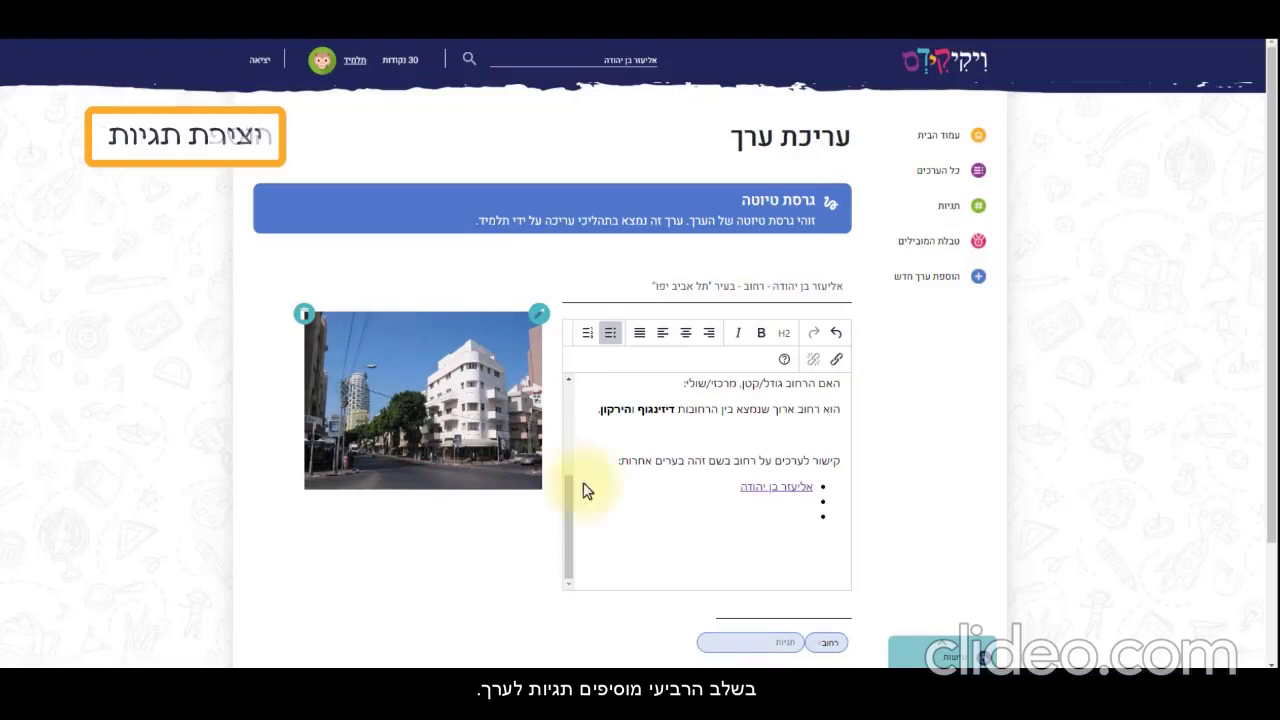
Add the tags תל-אביב and יפו to the entry and save it as a draft
scroll(720, 545, down, 3)
scroll(800, 530, down, 1)
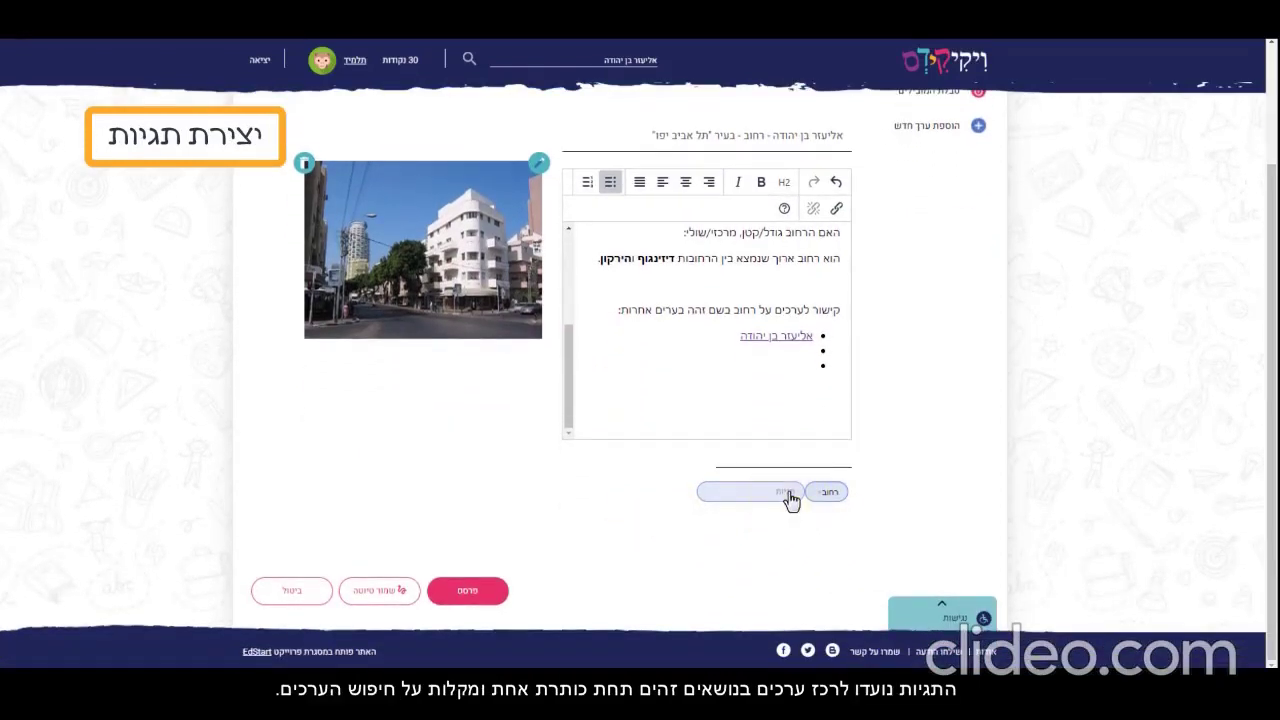
text(אל)
key(Return)
text(יפו)
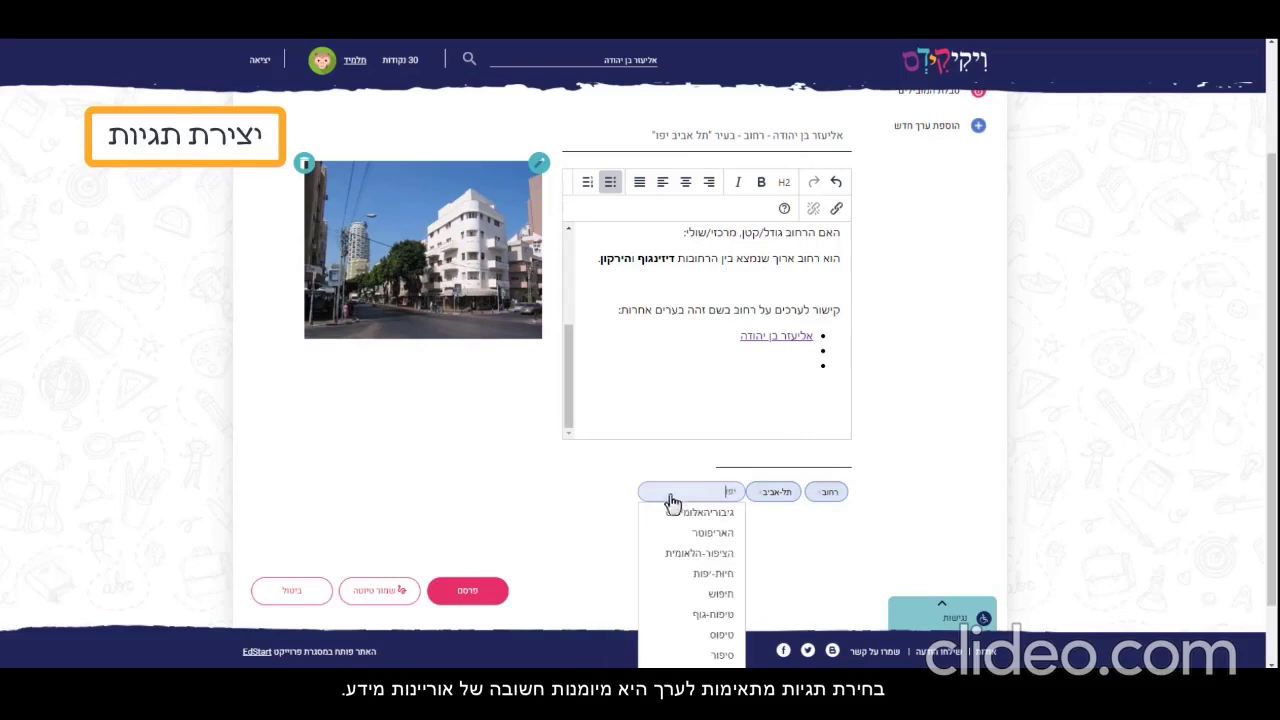
key(Return)
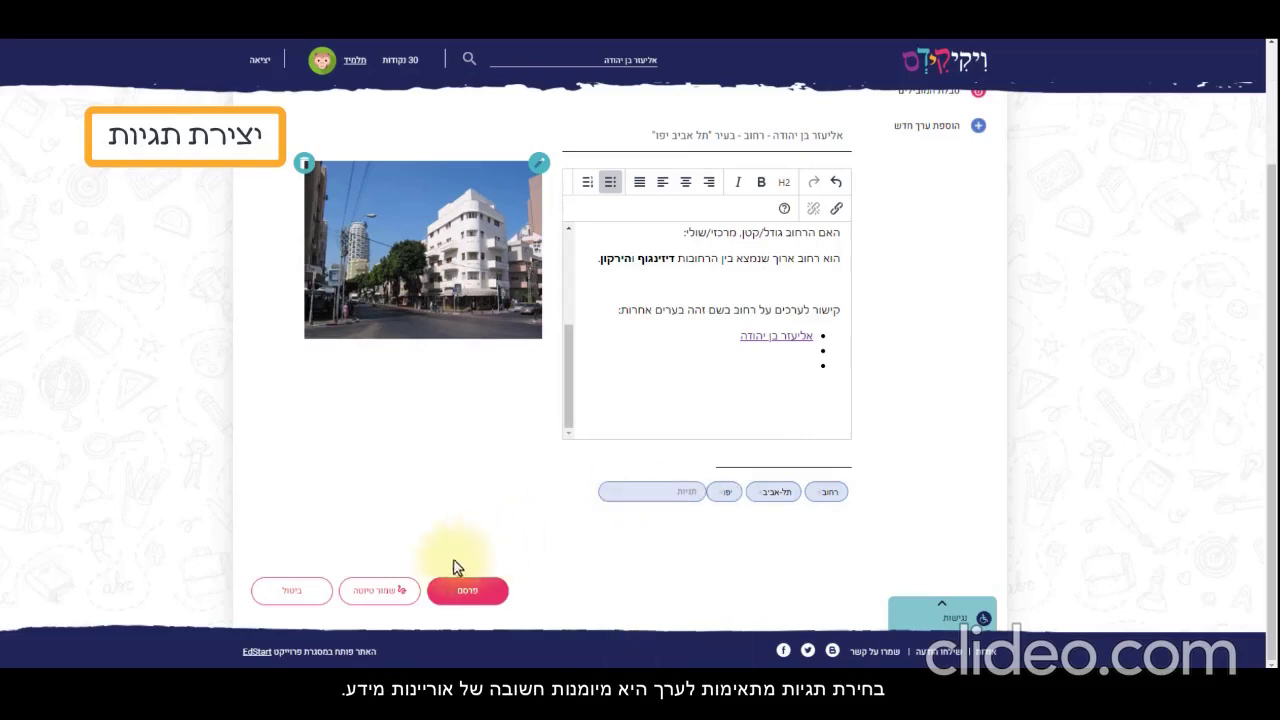
click(398, 597)
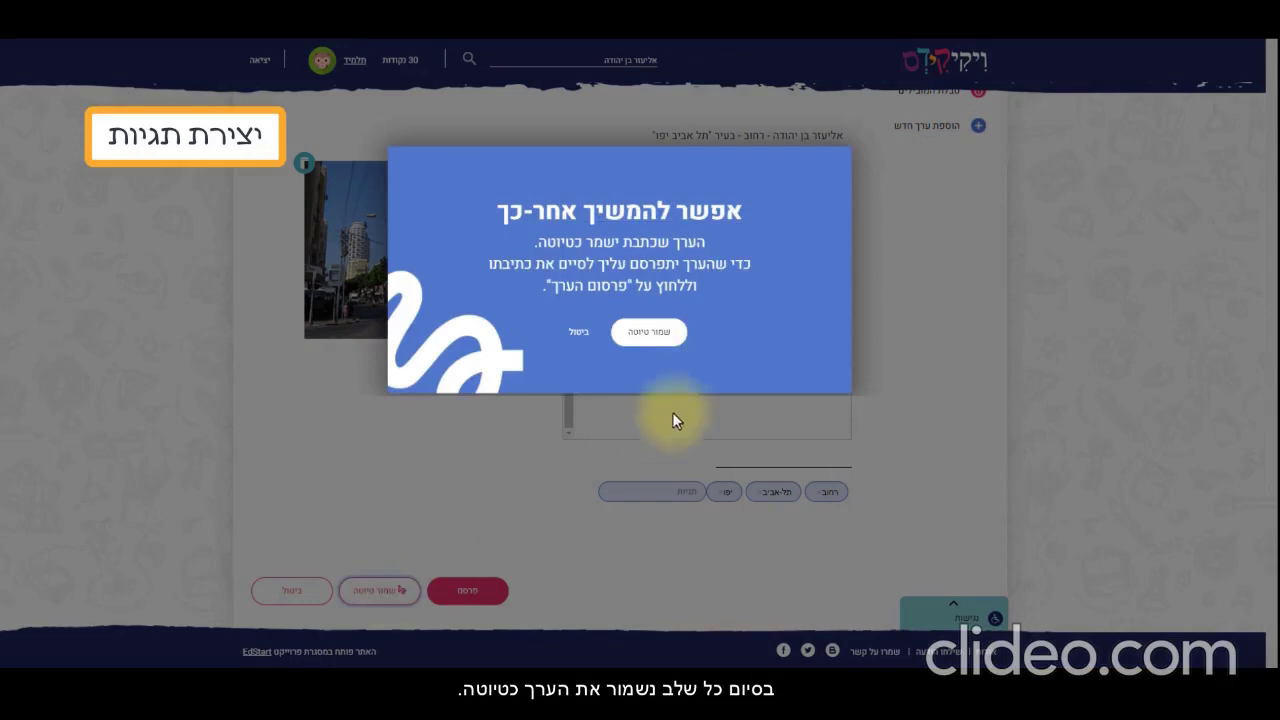
Confirm the street entry's draft save, reopen it in the editor, and publish it with 'פרסם'
click(676, 345)
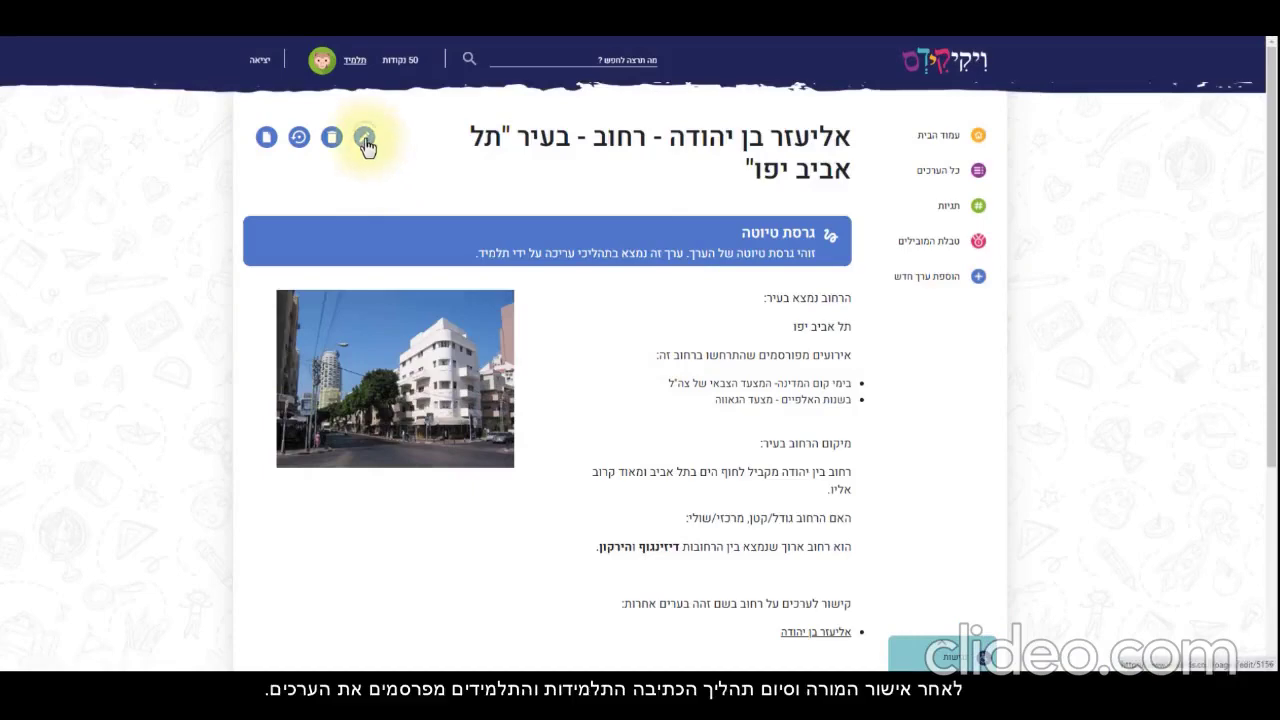
click(364, 138)
scroll(500, 450, down, 3)
scroll(705, 320, down, 5)
scroll(500, 570, down, 1)
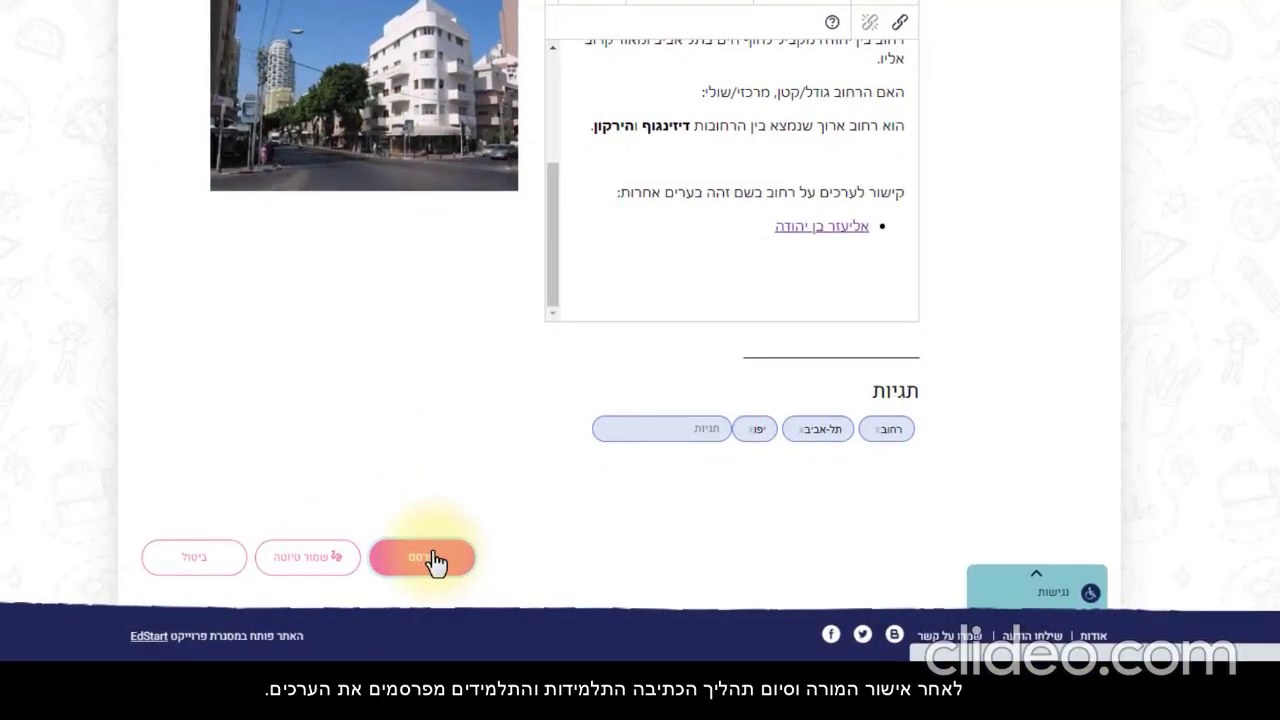
click(430, 558)
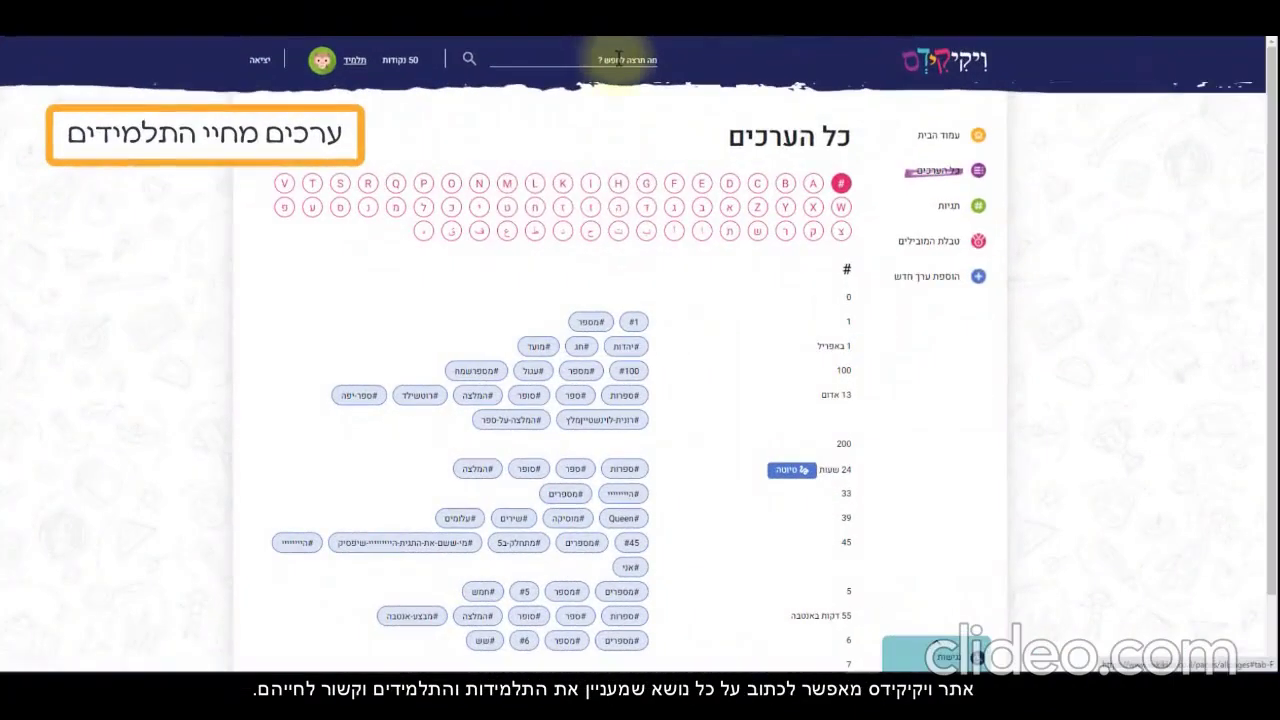
Search the site for 'מועצת התלמידים' and open the student council article
click(606, 50)
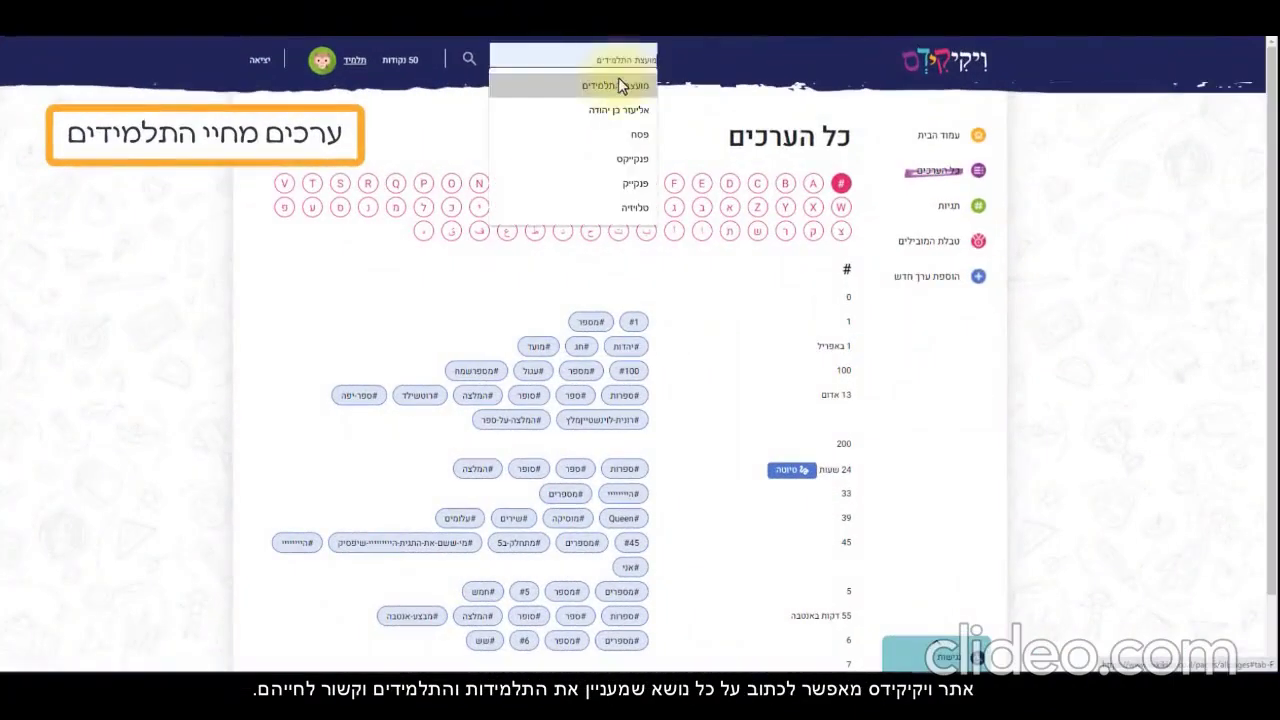
click(620, 86)
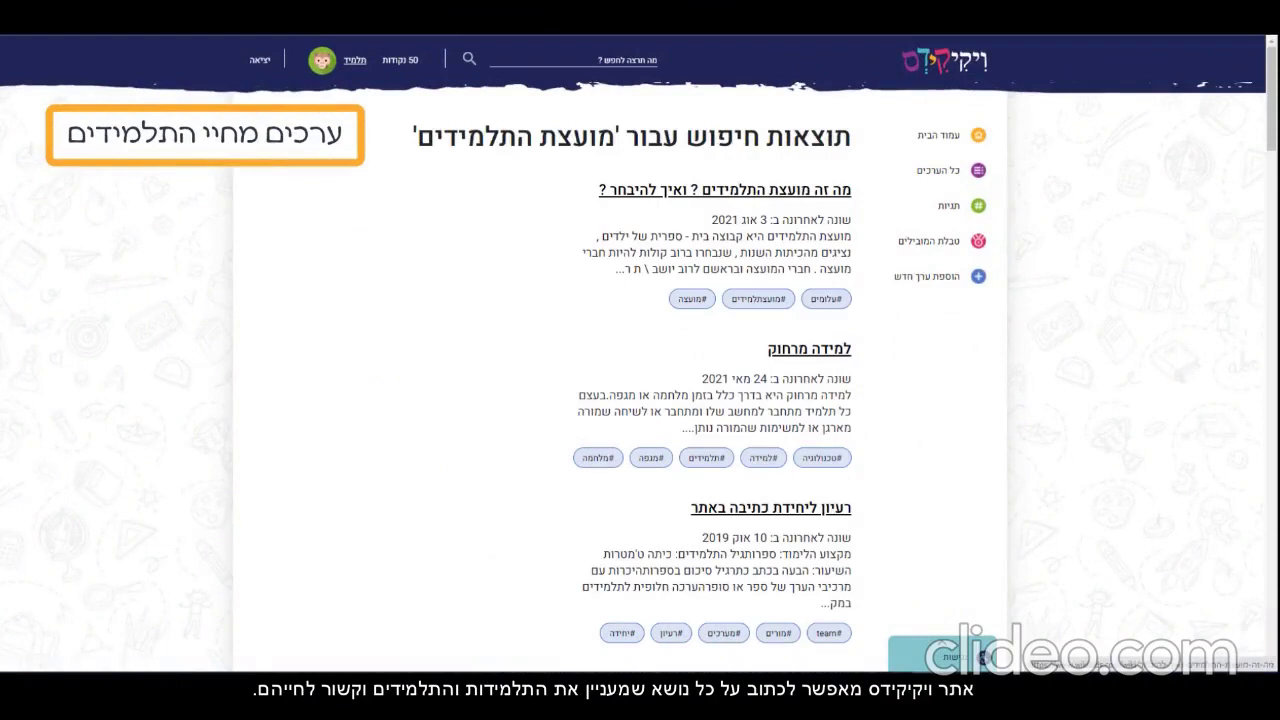
click(812, 200)
Search for 'פנקייק' and open the 'פנקייק - קינוח' article
click(602, 58)
text(פנקייק)
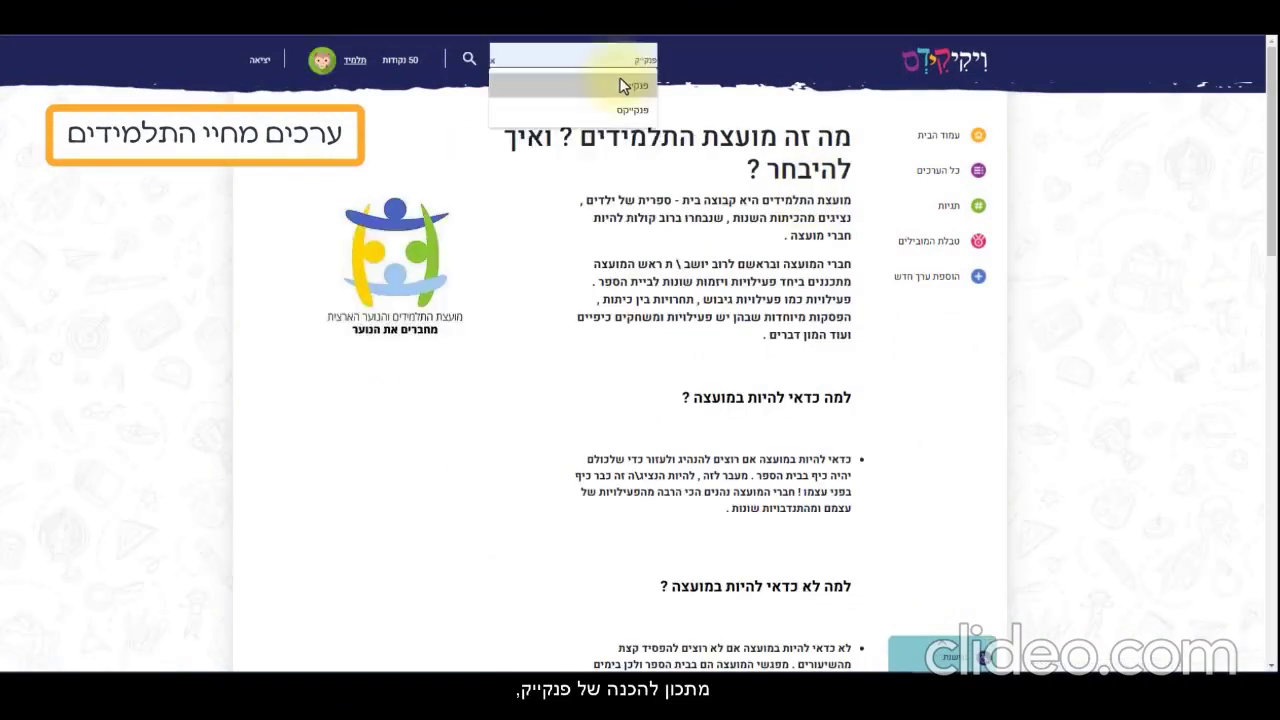
click(630, 85)
click(467, 60)
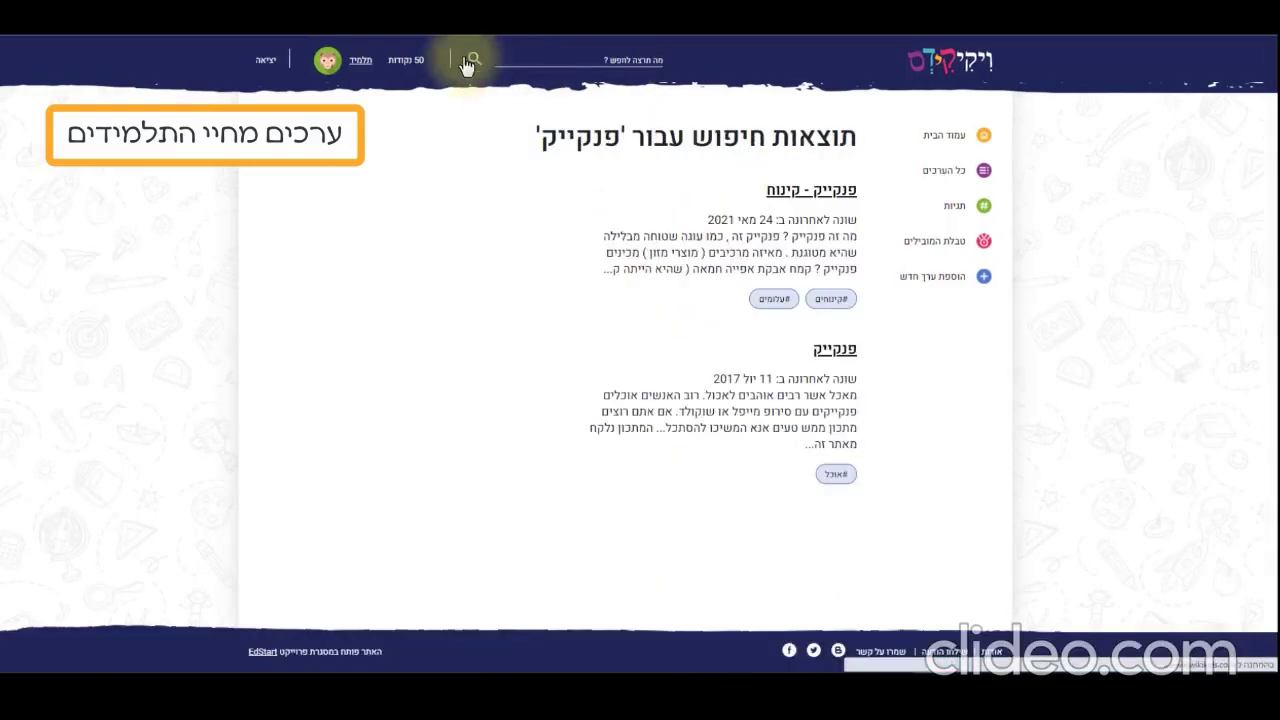
click(812, 190)
Run a site search for 'טלוויזיה'
click(620, 60)
text(טלוויז)
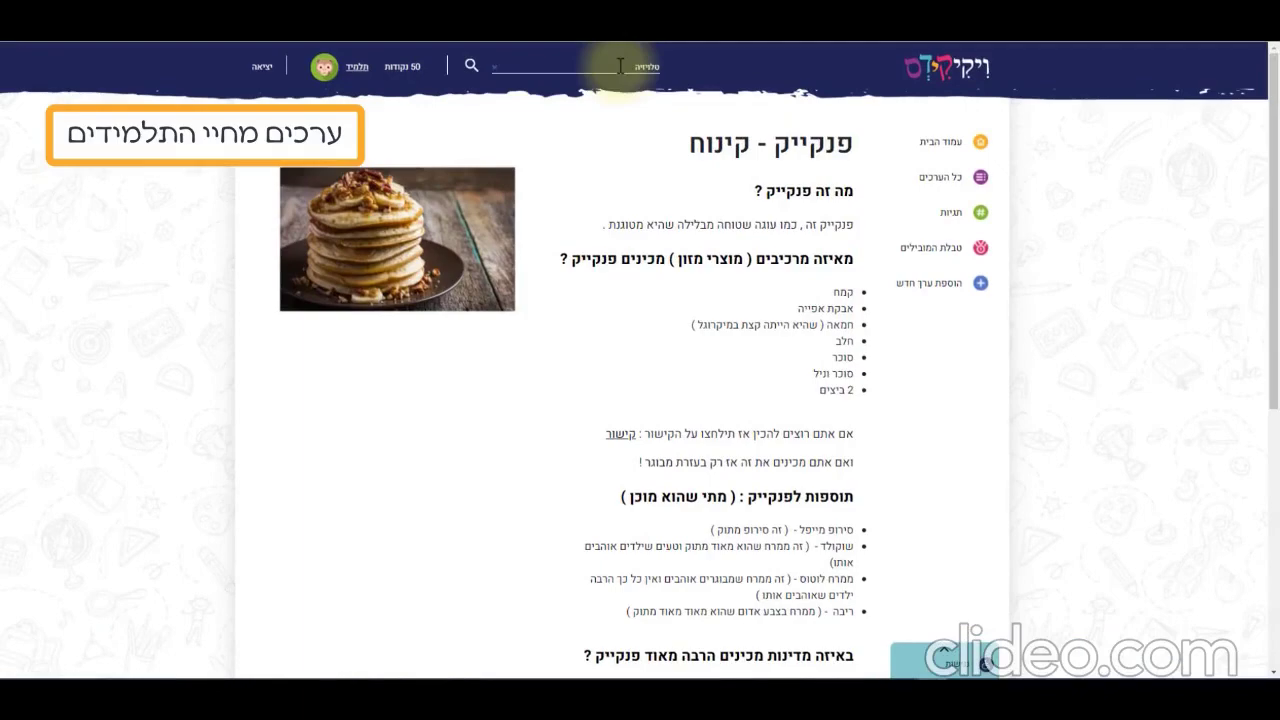
text(יה)
key(Return)
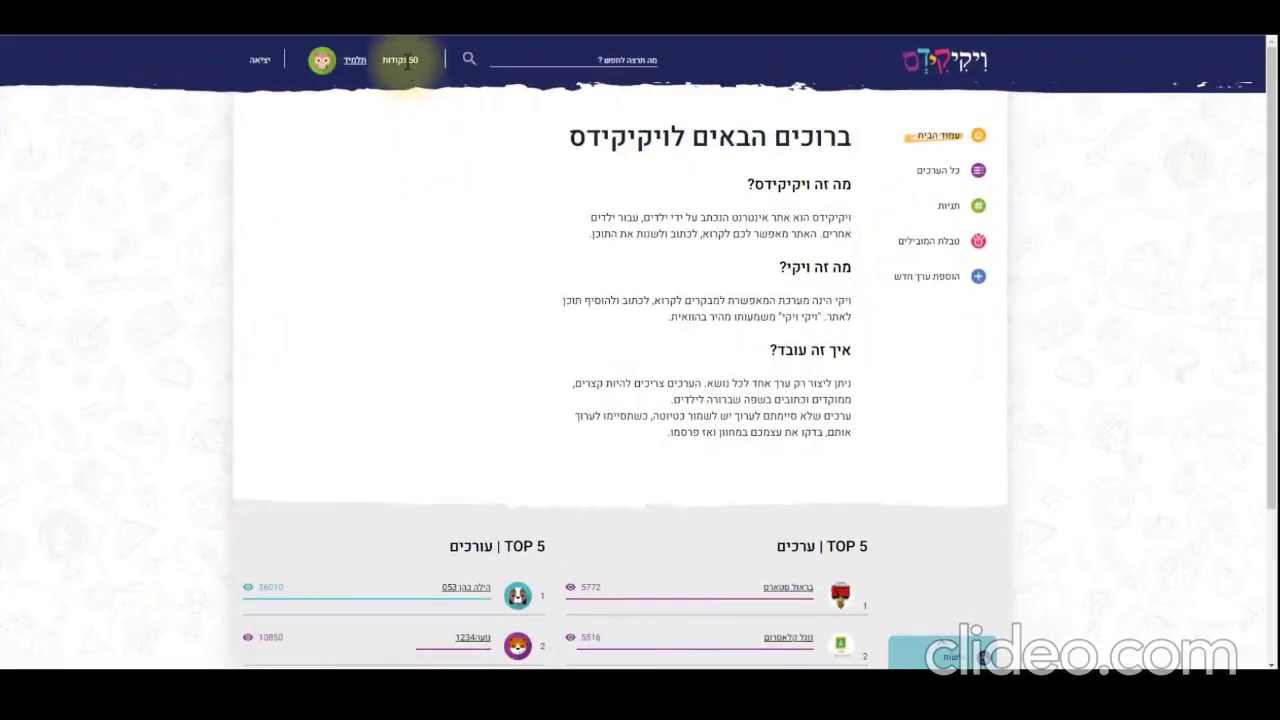
Review the points statistics on the student's profile, then browse the 'טבלת המובילים' leaderboard
click(357, 66)
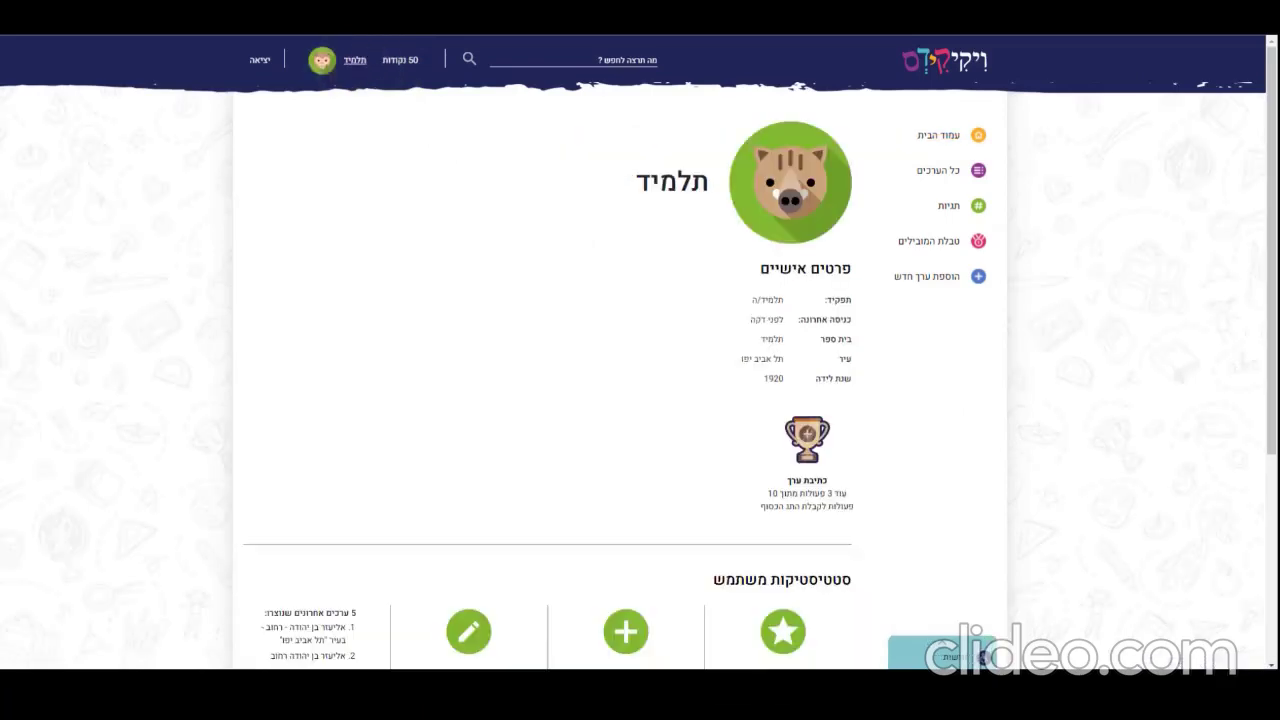
scroll(640, 380, down, 3)
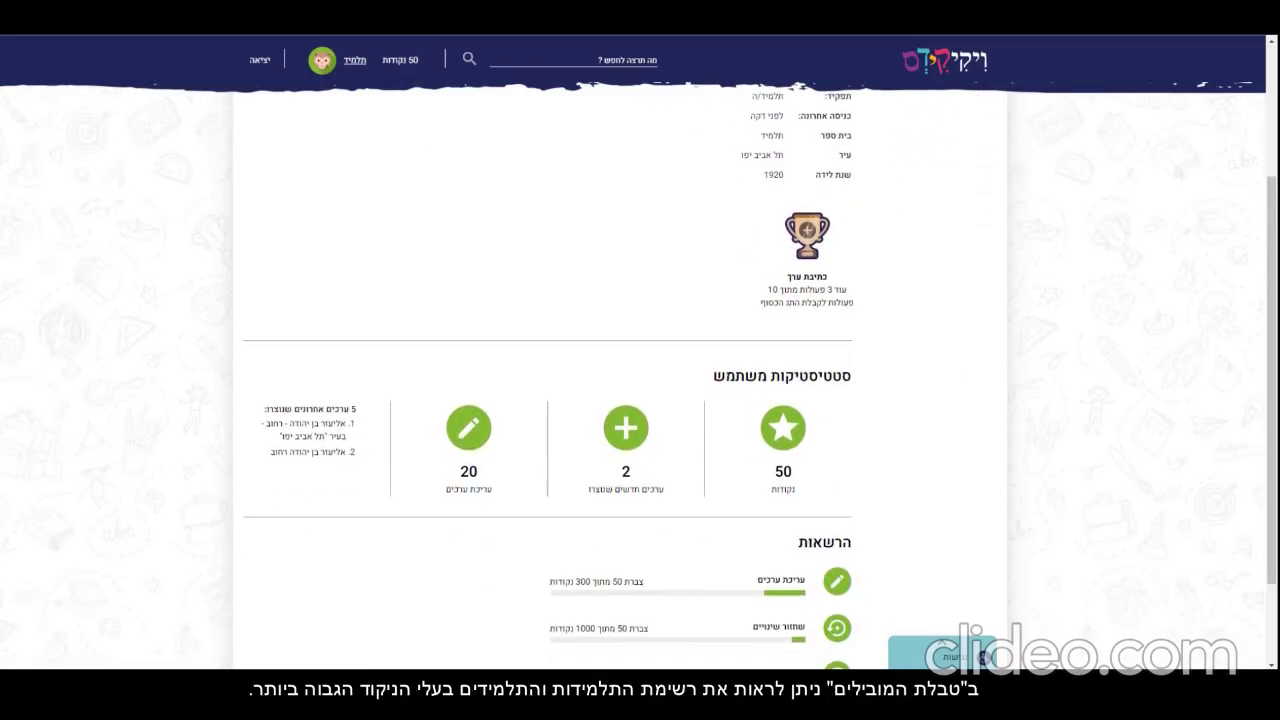
scroll(928, 249, up, 3)
click(928, 244)
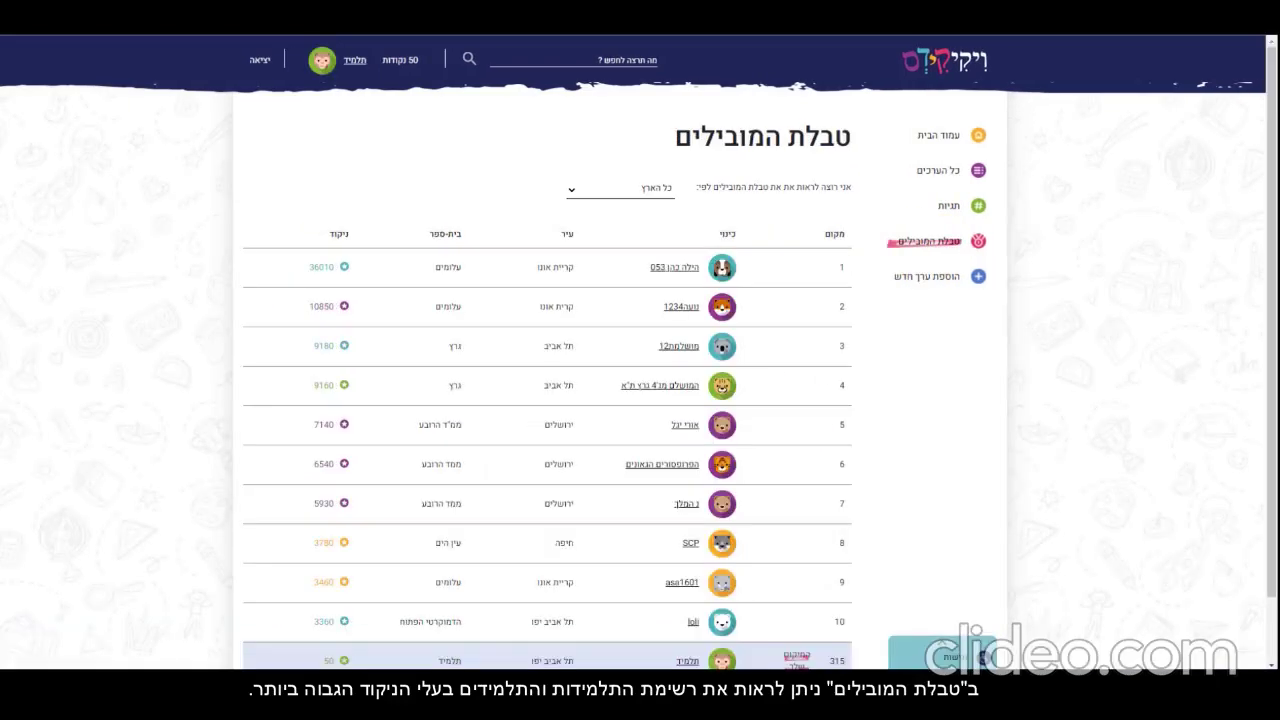
scroll(640, 380, down, 2)
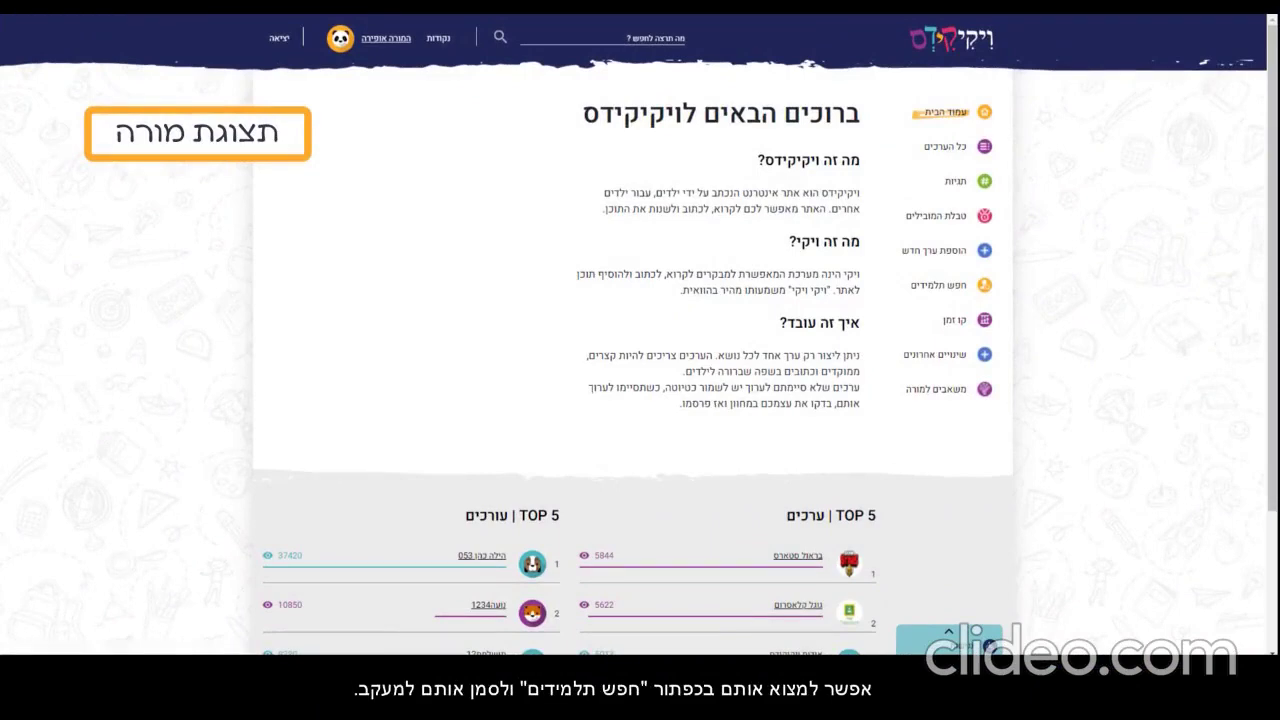
Find students named 'תלמיד', follow the result, and view their edits on the 'קו זמן' timeline
click(958, 288)
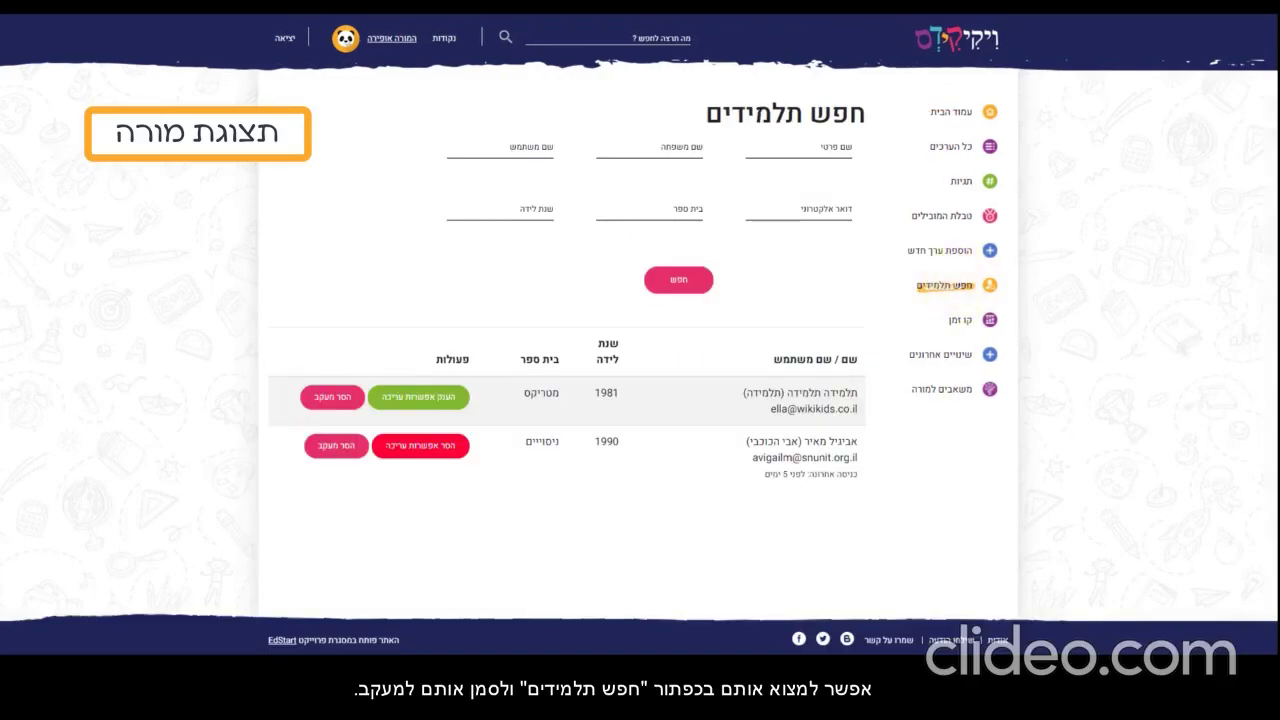
click(828, 149)
text(תלמיד)
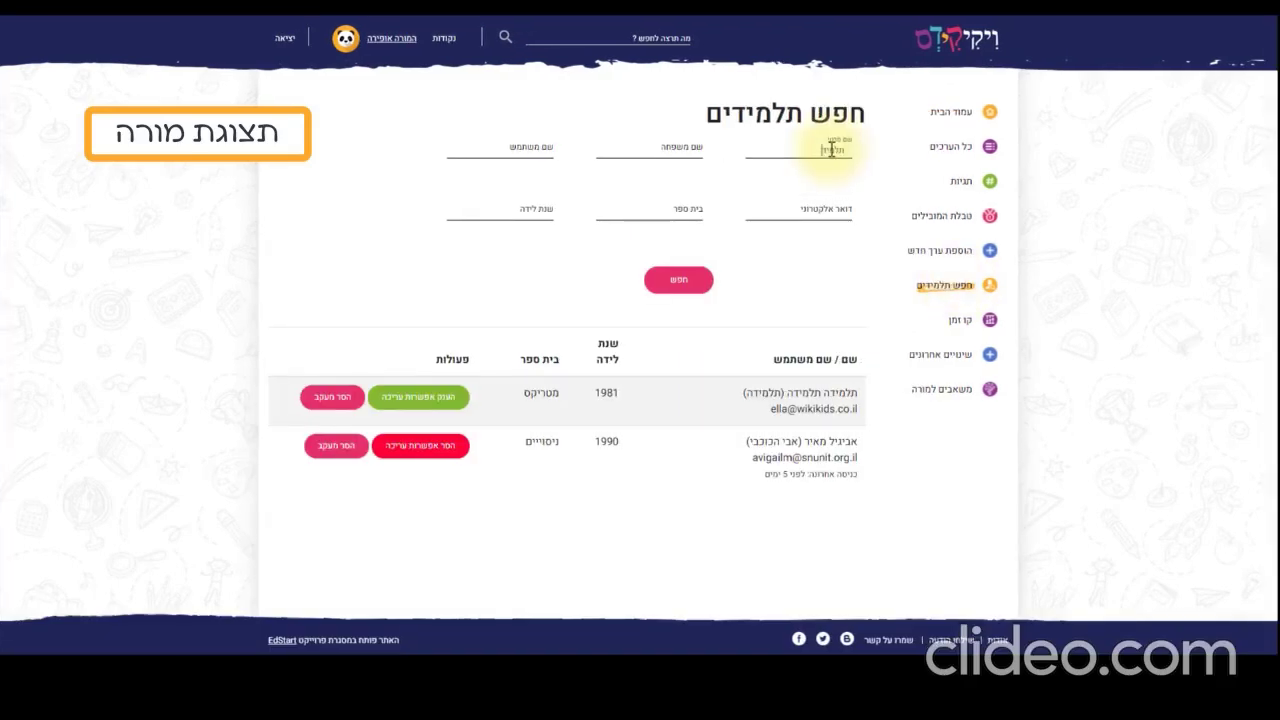
click(663, 282)
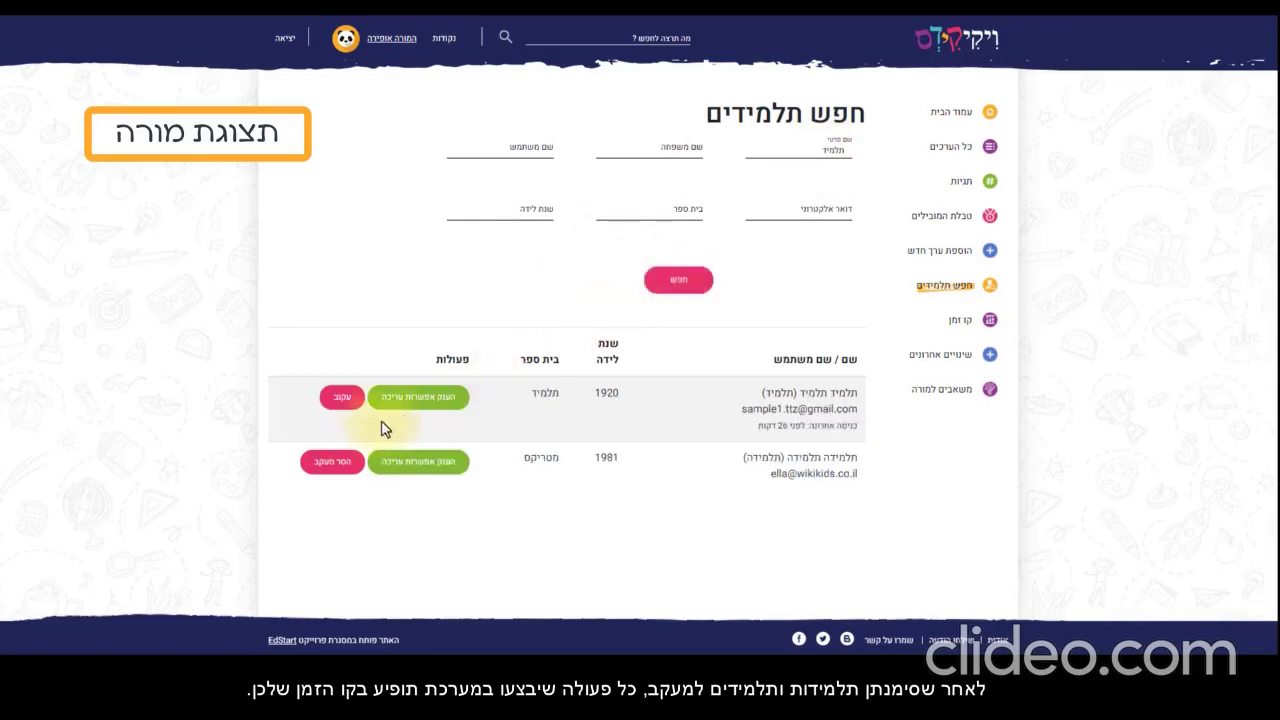
click(338, 397)
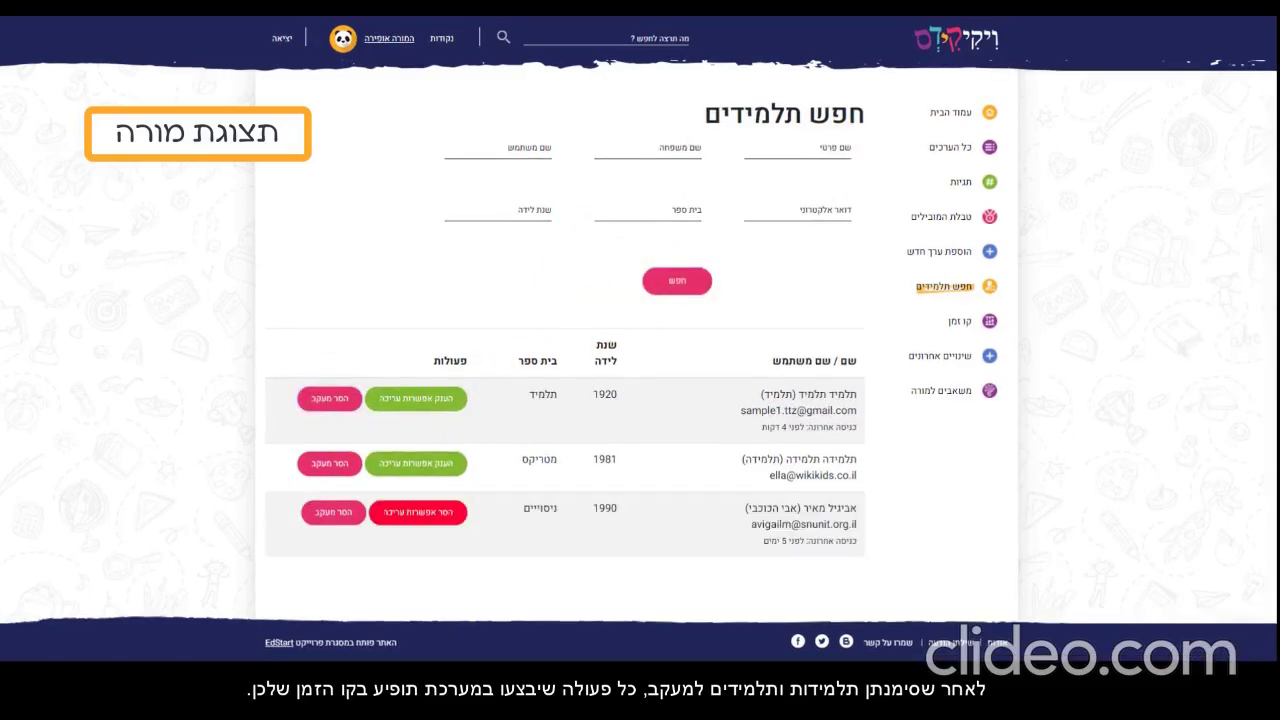
click(966, 326)
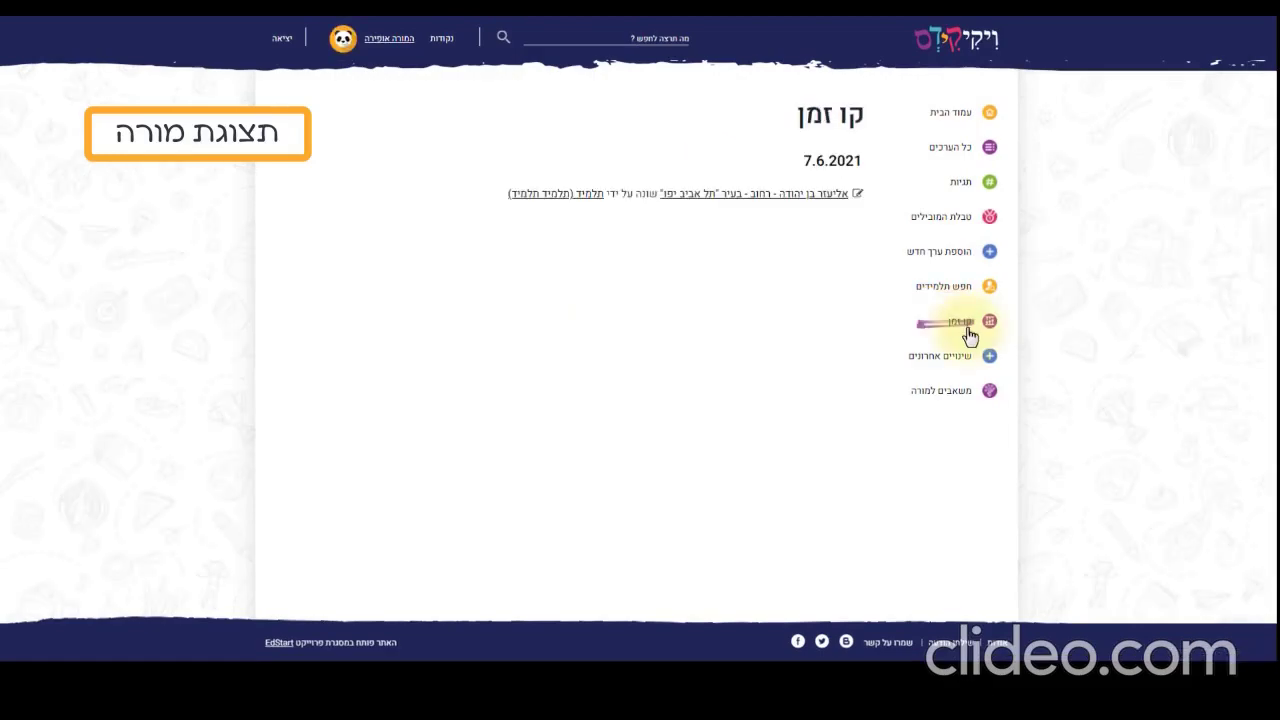